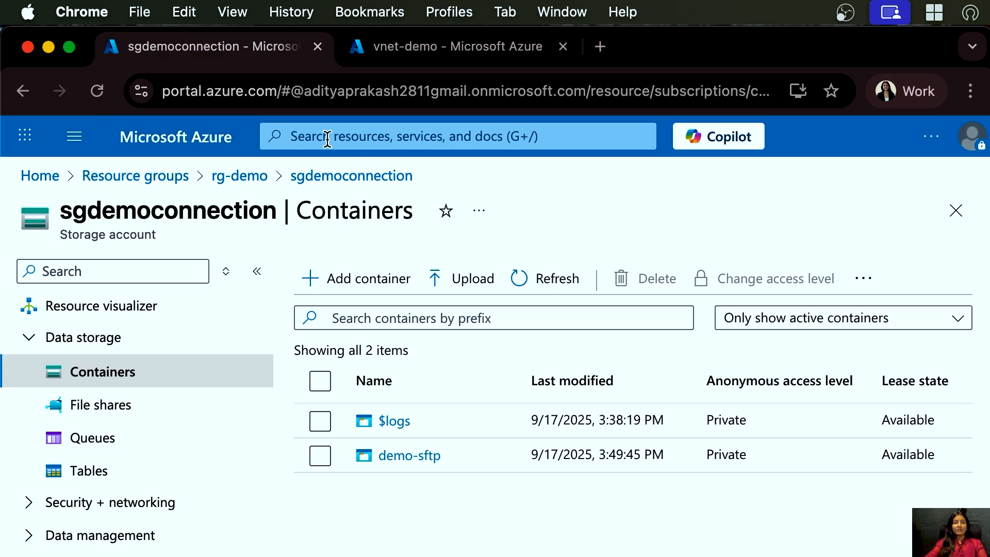
- Search the portal for sftp-gateway and open the SFTP Gateway Standard for Azure - SFTP to Blob storage marketplace offer
click(45, 177)
click(427, 140)
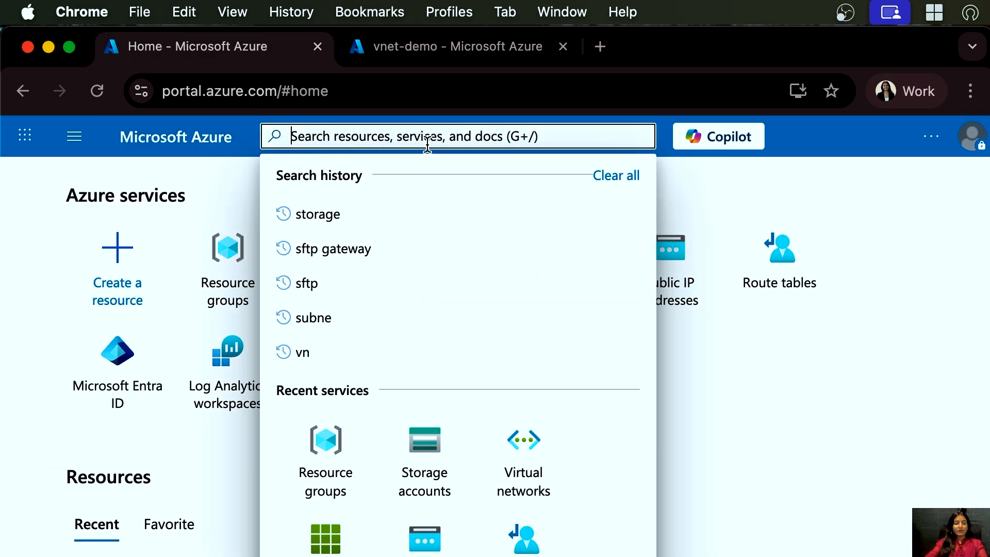
text(sftp)
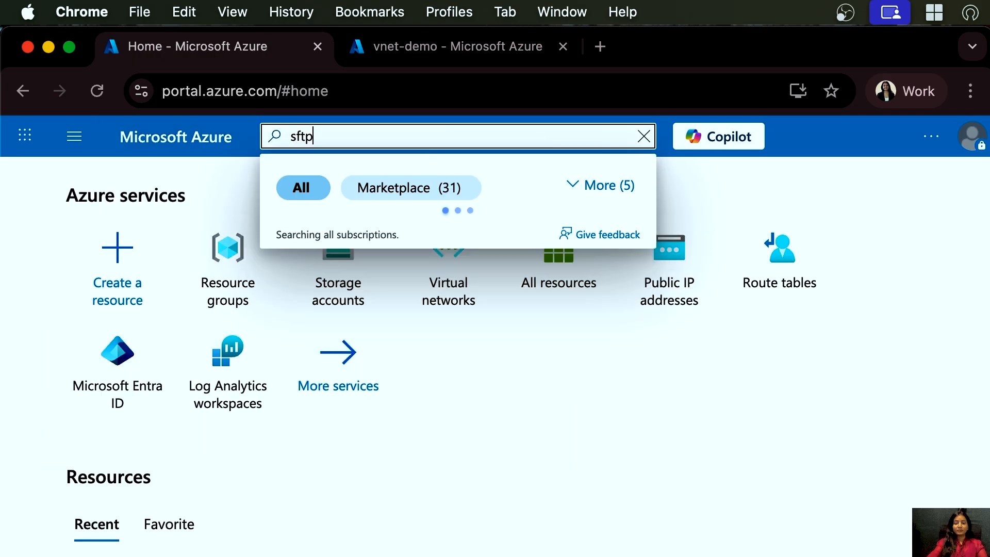
text(-gateway)
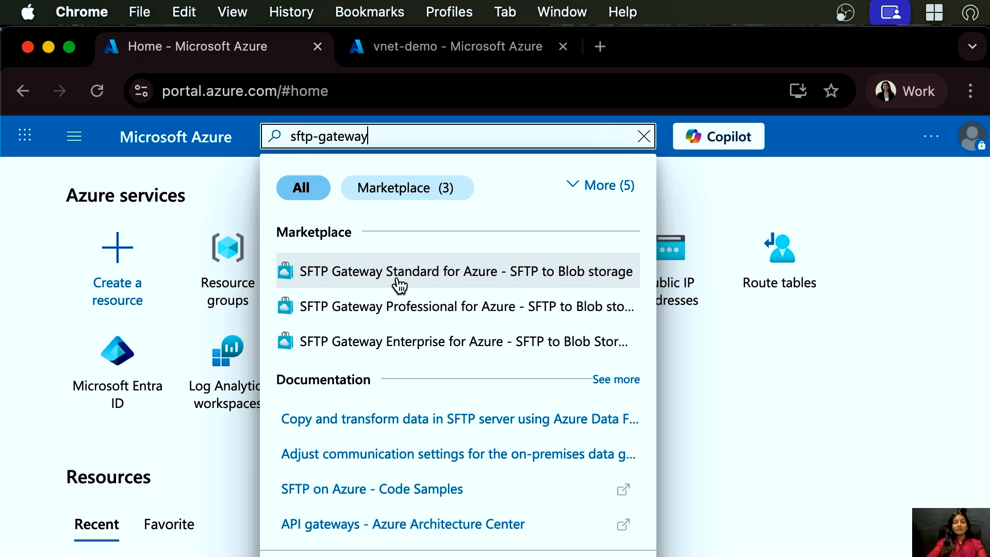
key(Escape)
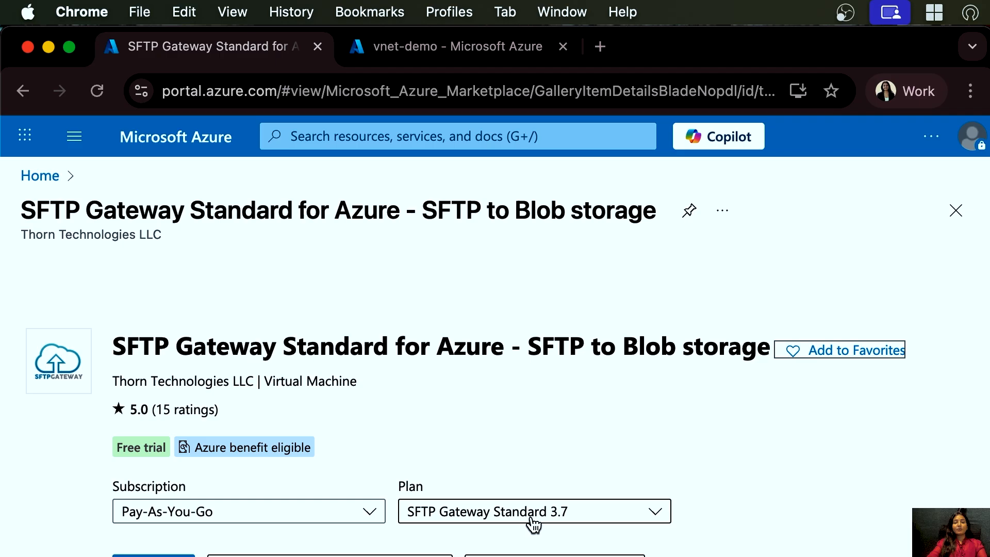
- Start creating a virtual machine from the offer and choose the existing resource group rg-demo
click(154, 556)
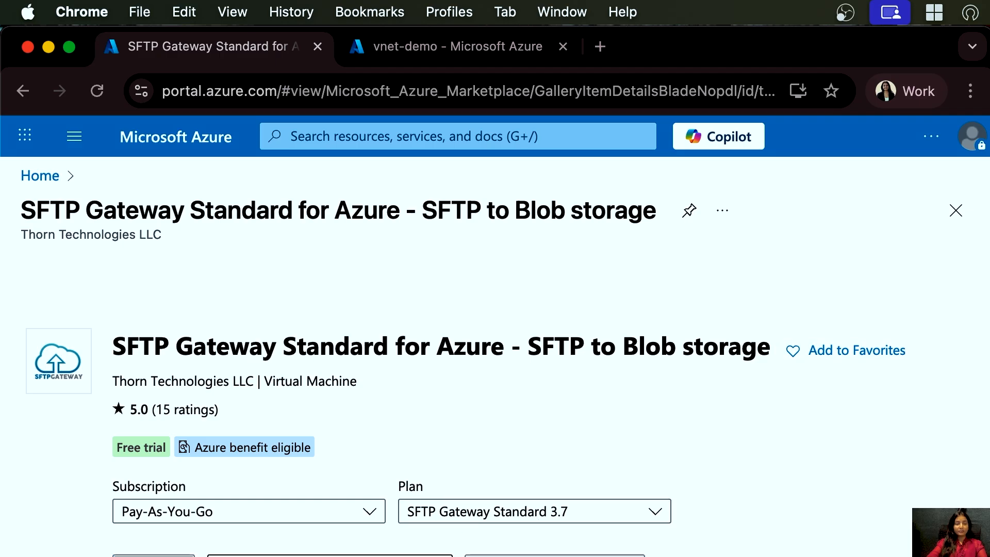
scroll(393, 467, down, 5)
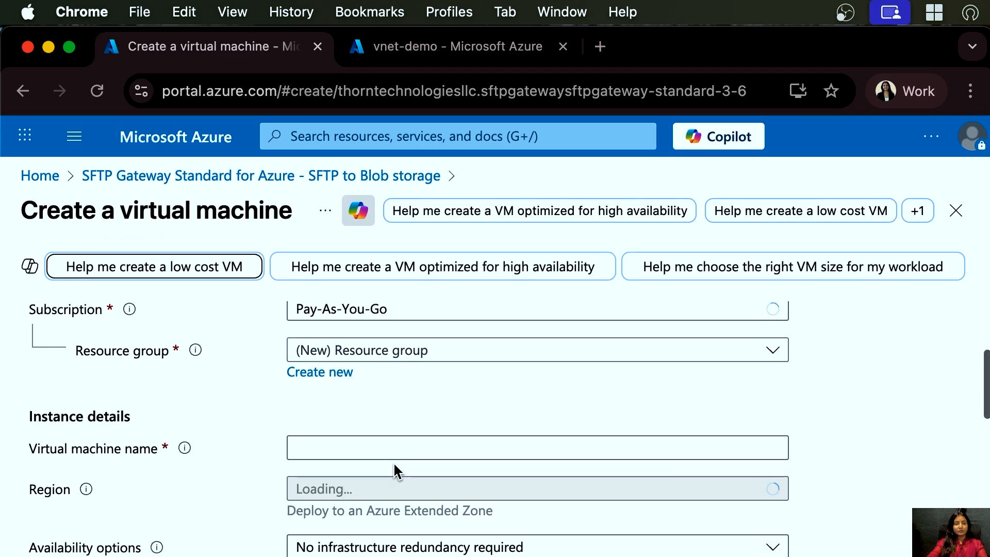
click(419, 354)
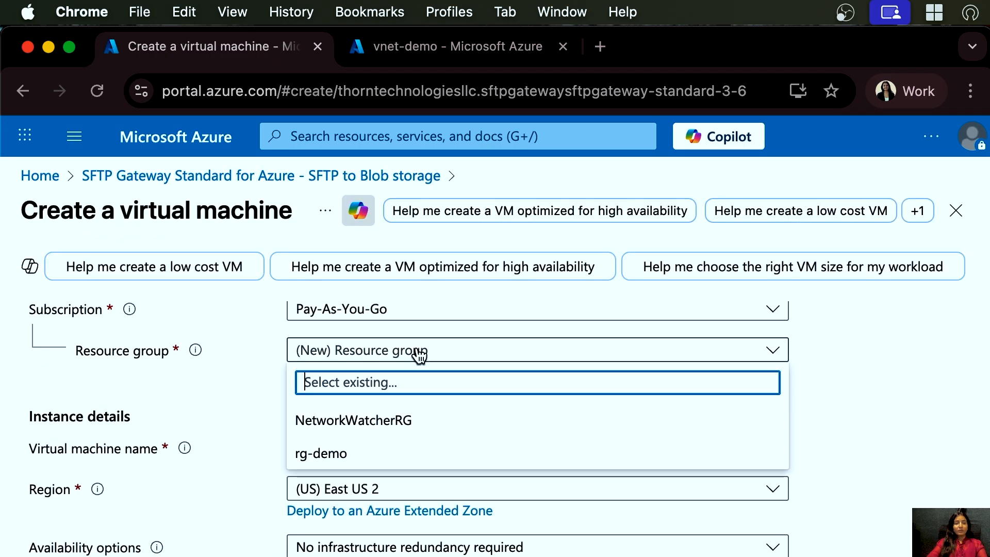
click(345, 454)
- Name the virtual machine vm-sftp-gateway
click(355, 449)
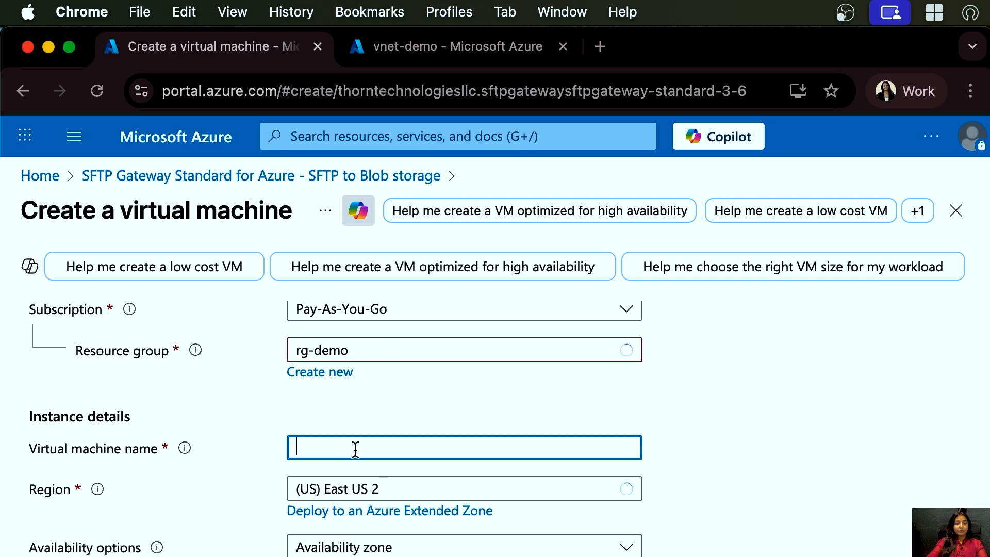
text(vm)
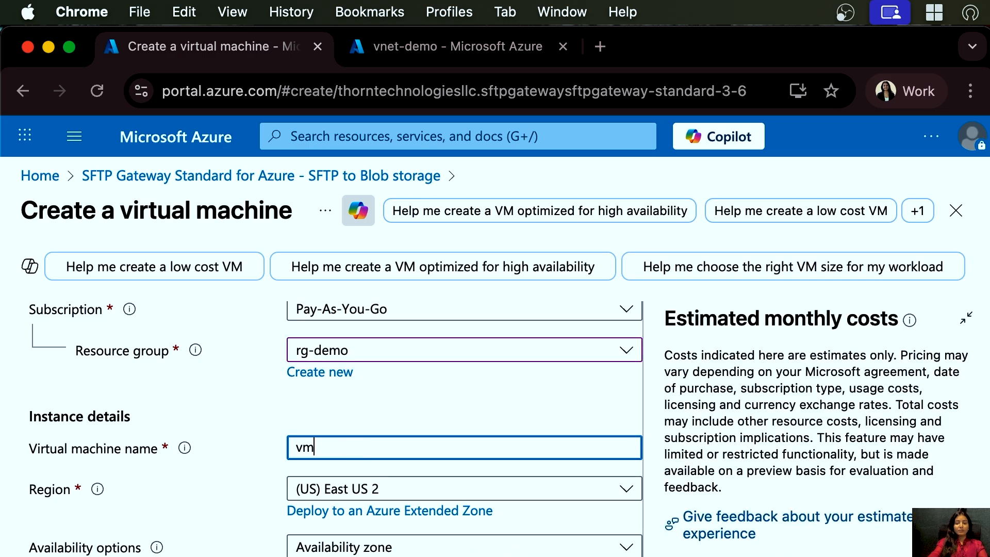
text(-sft)
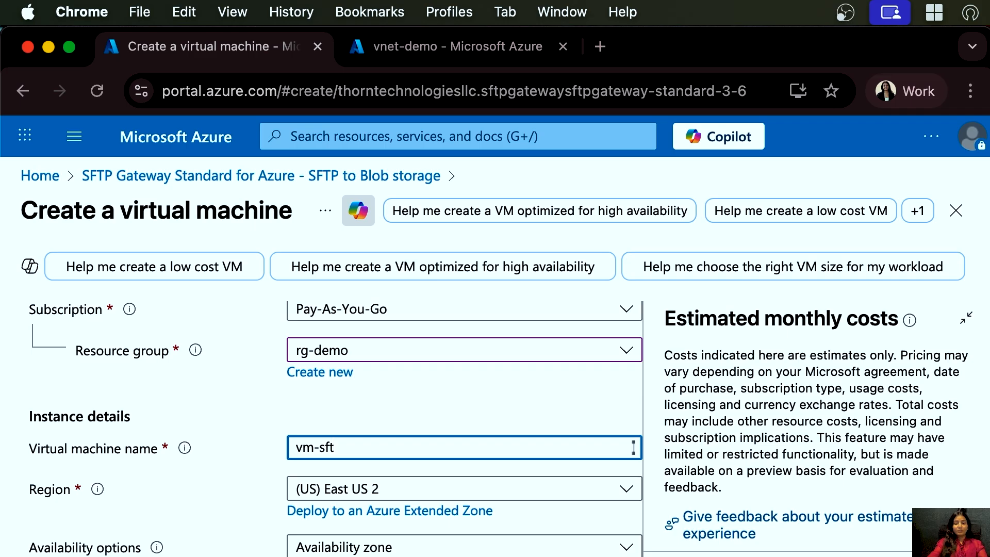
text(p-ga)
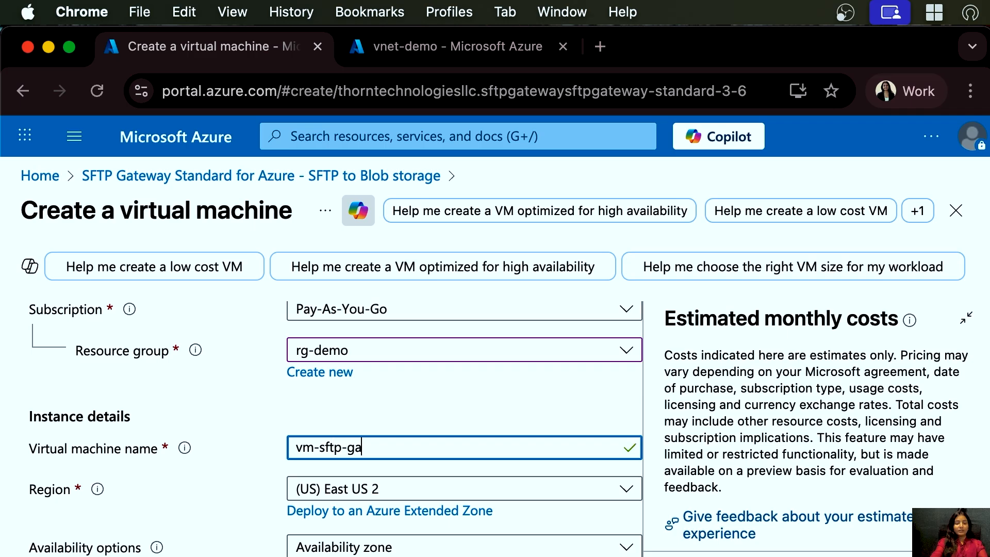
text(teway)
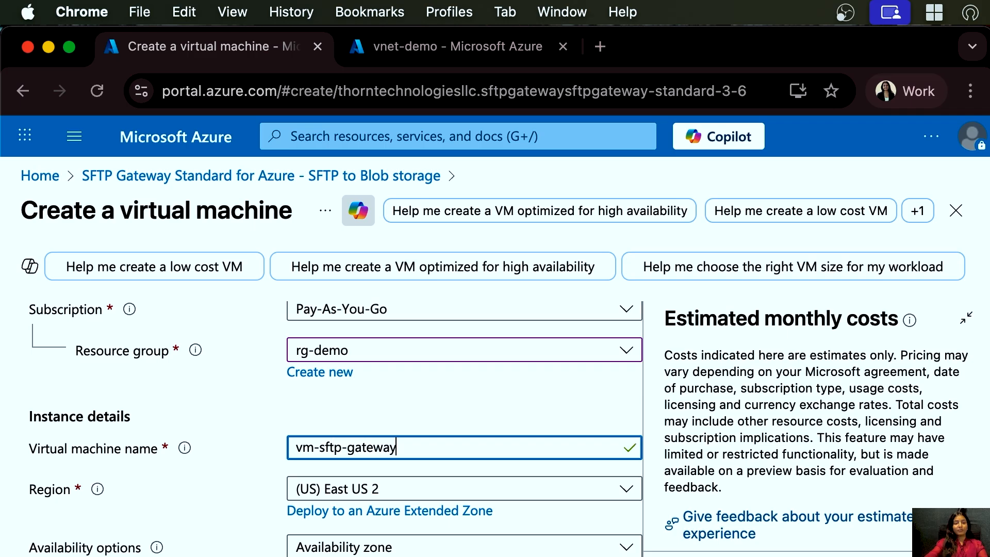
- Set the availability zone to Zone 2 only
scroll(387, 531, down, 2)
scroll(376, 490, down, 3)
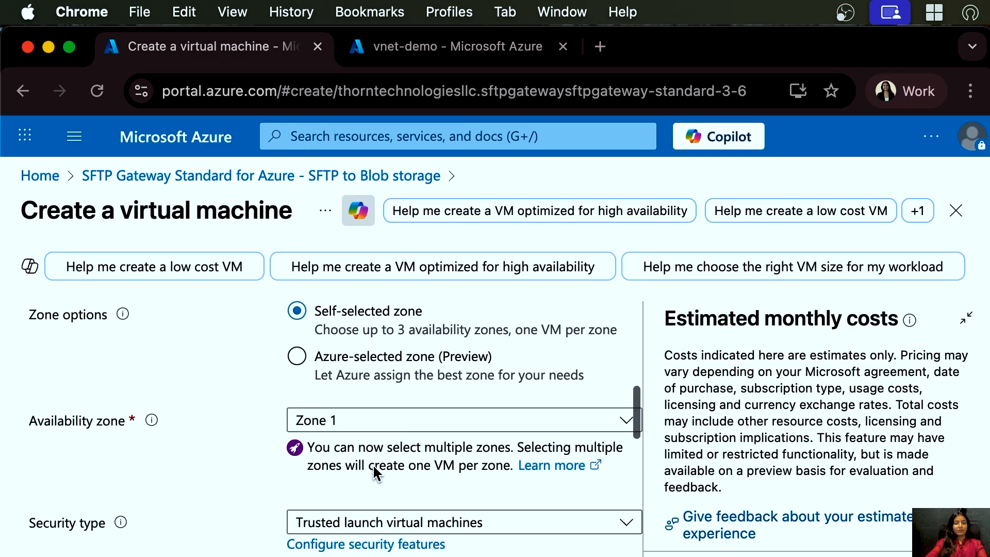
click(354, 426)
click(305, 481)
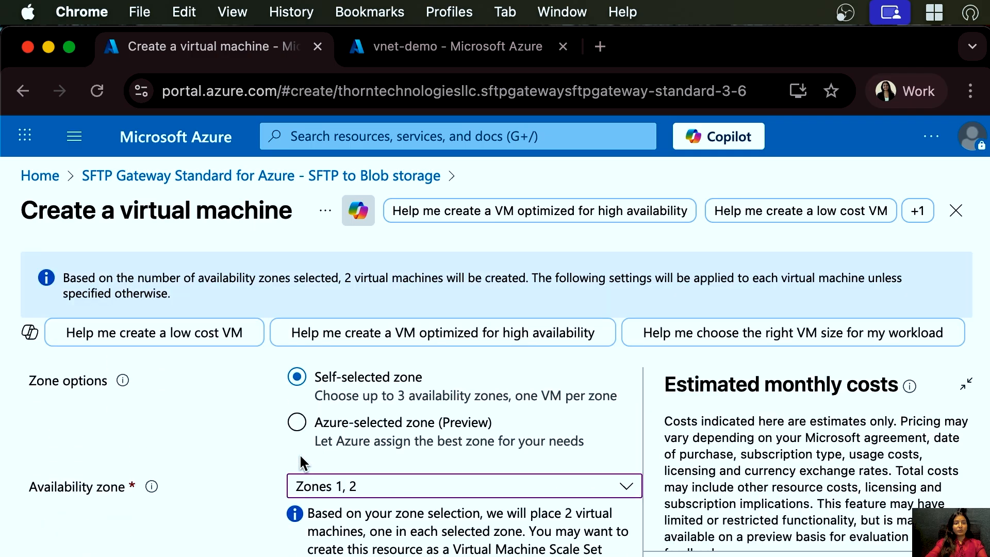
click(303, 517)
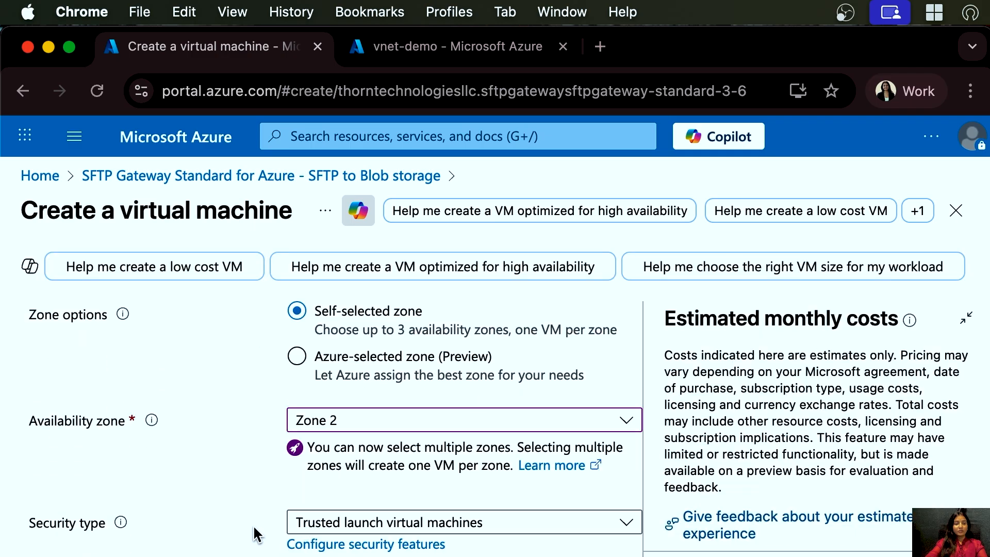
- Switch the administrator account authentication type to Password
scroll(353, 499, down, 3)
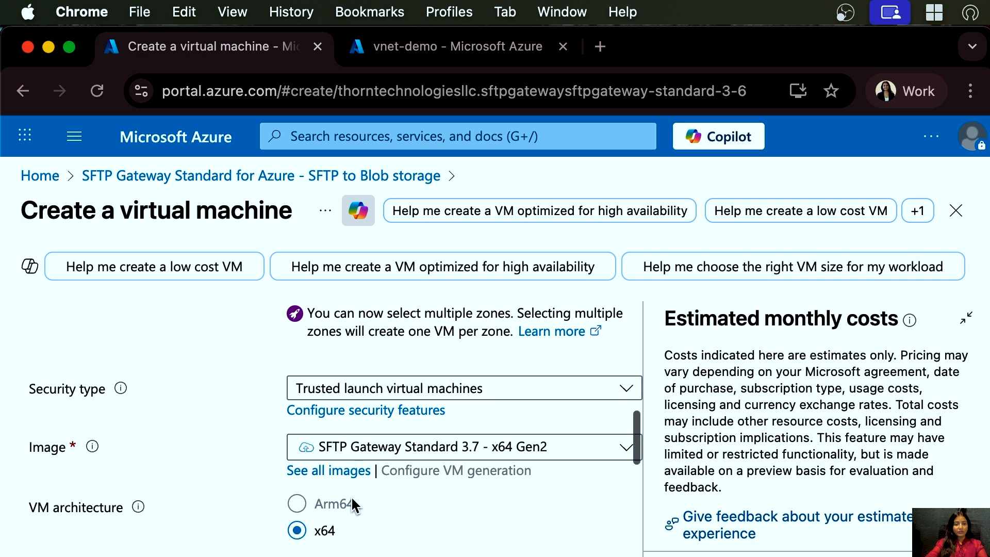
scroll(351, 496, down, 5)
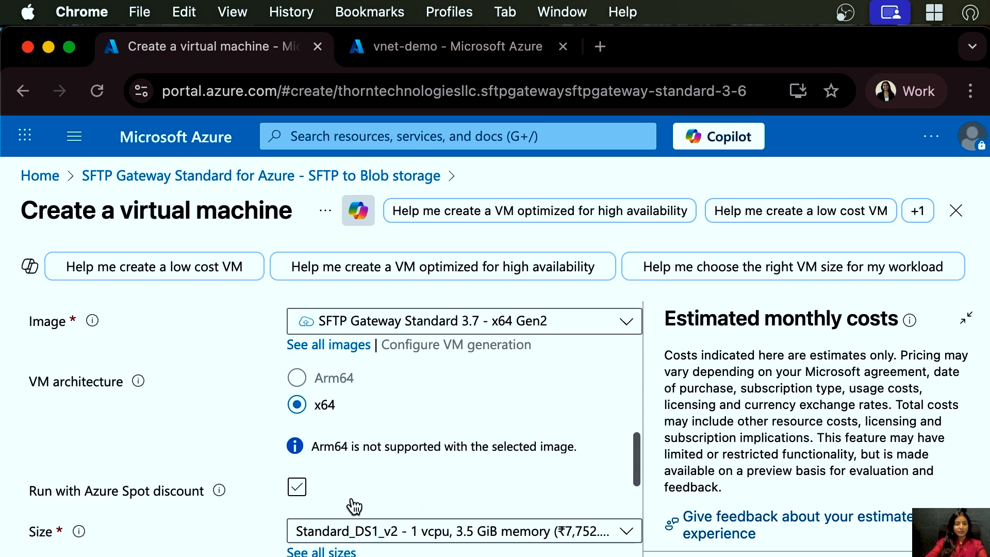
scroll(410, 501, down, 5)
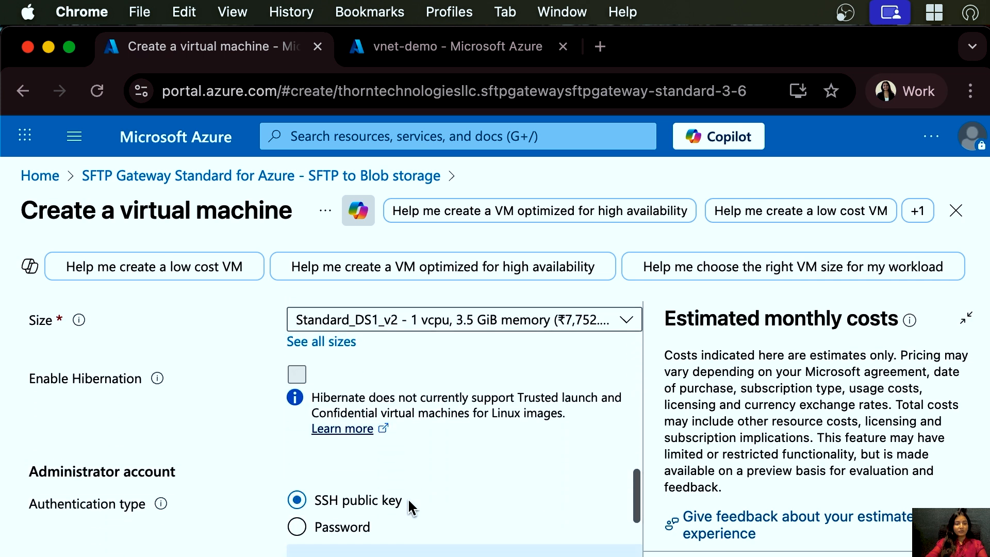
scroll(408, 497, down, 1)
click(325, 377)
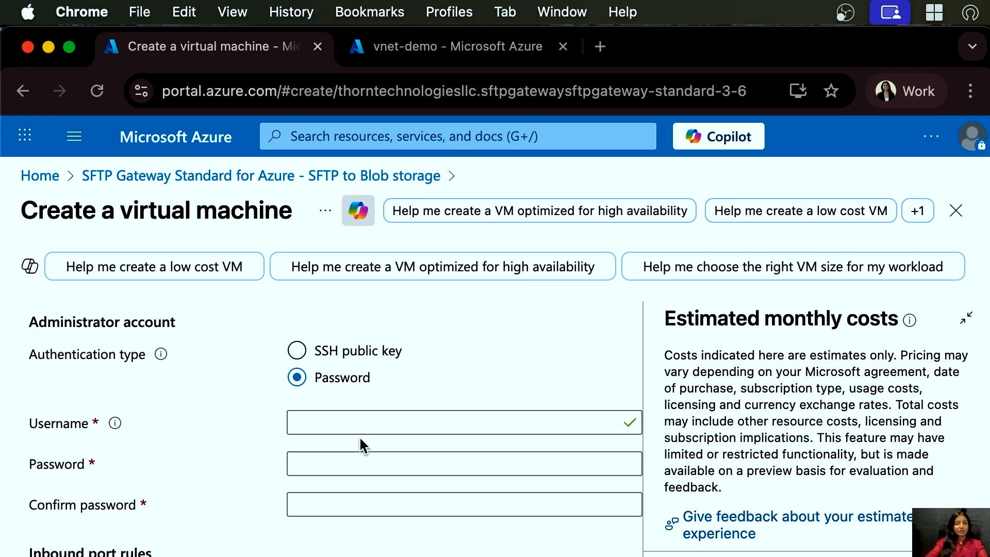
- Set the administrator username to sftp
click(353, 423)
text(sft)
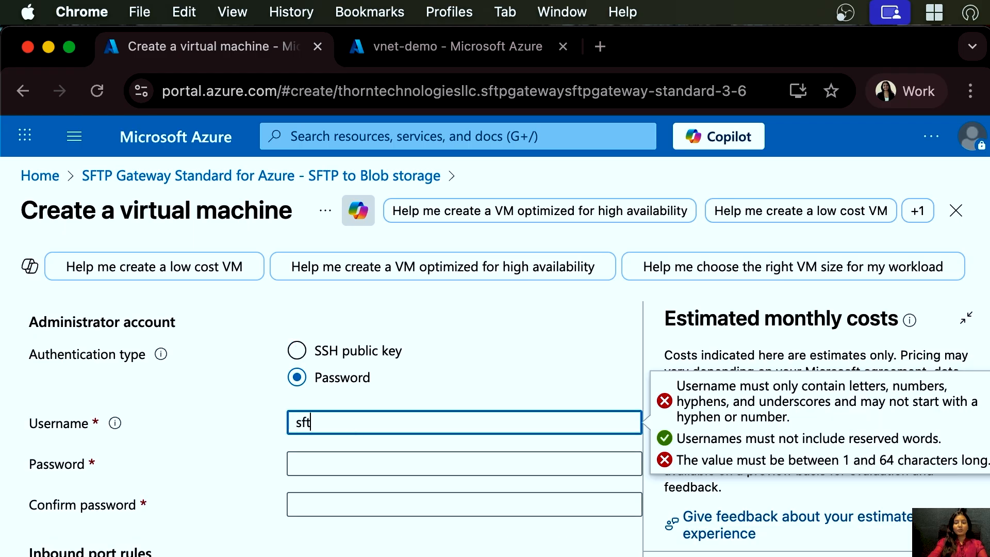
text(p)
- Enter the administrator password and re-enter it to confirm the password
click(345, 460)
text(••)
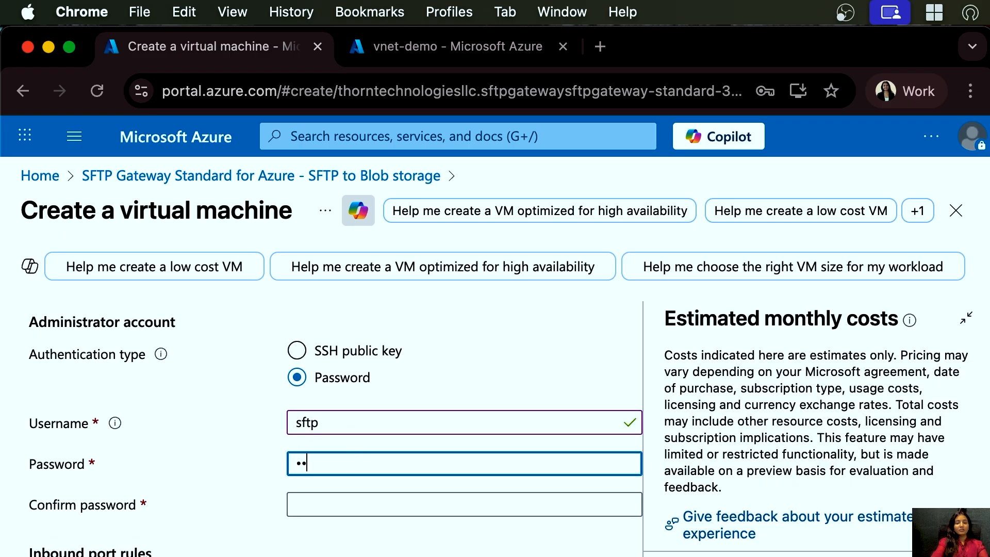
click(327, 510)
text(•••)
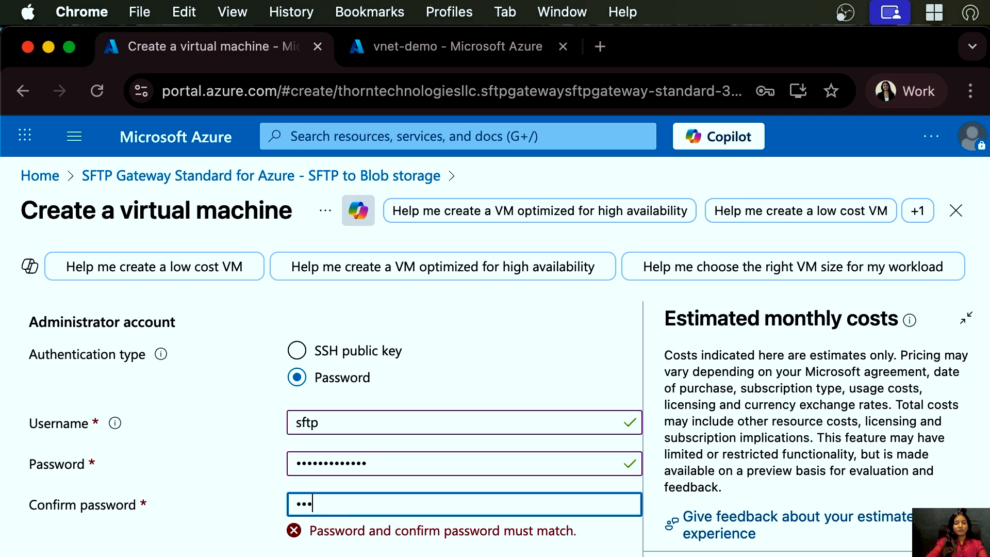
text(•••••)
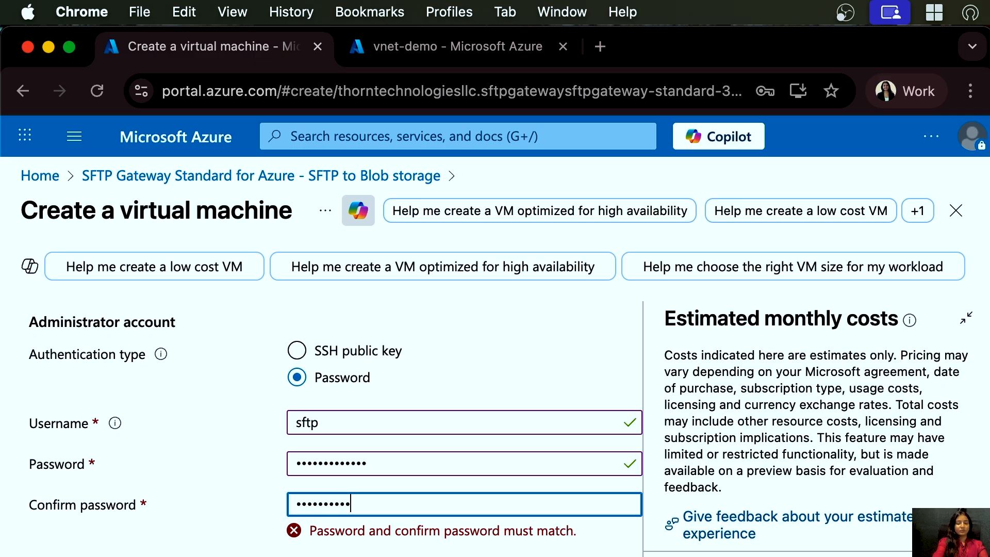
double_click(421, 508)
key(BackSpace)
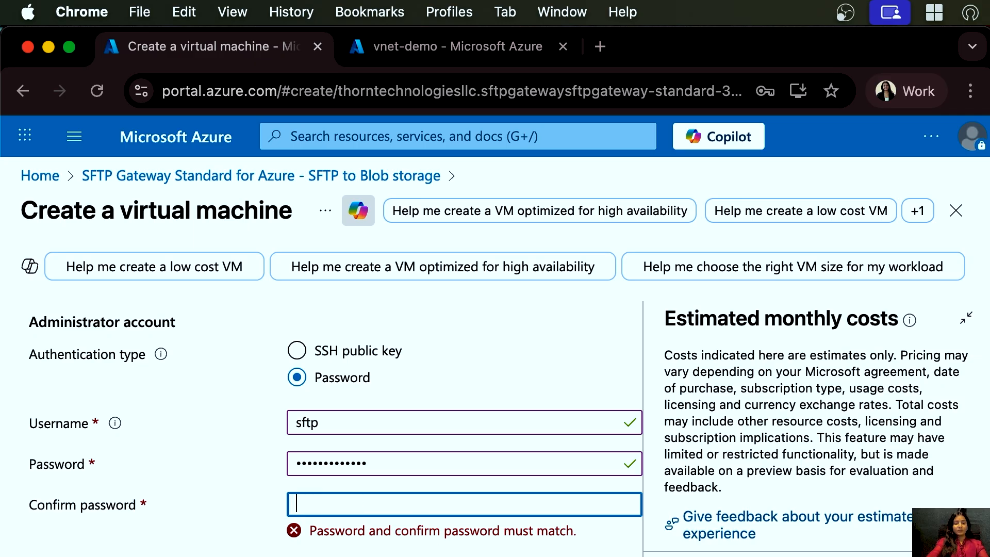
text(•••)
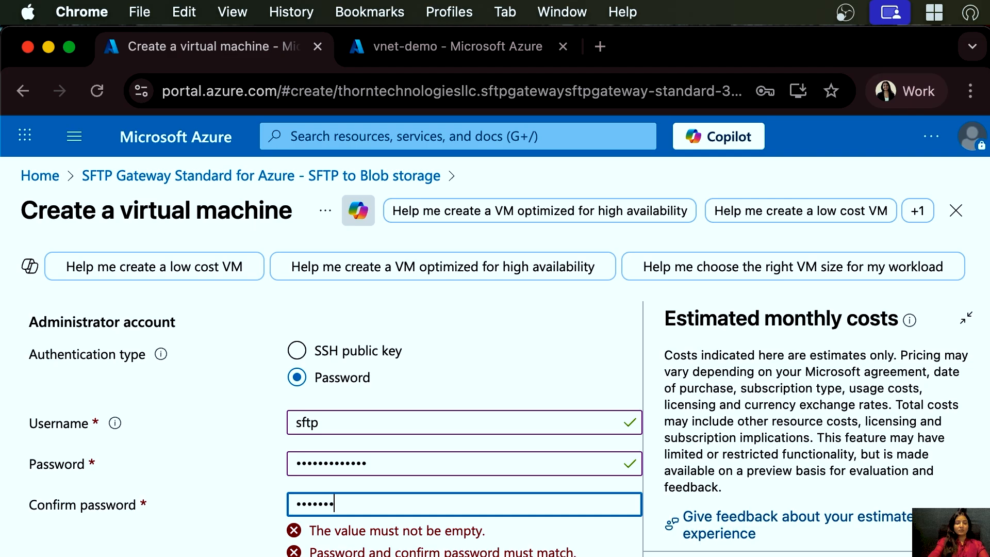
text(••••••••••)
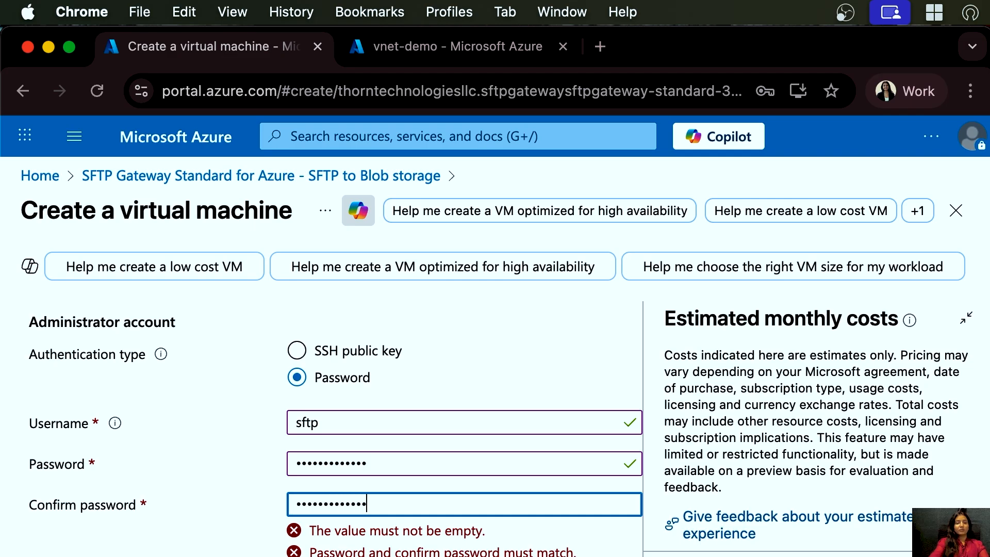
- Connect the VM's network interface to virtual network vnet-demo and subnet sftp-subnet
scroll(497, 528, down, 5)
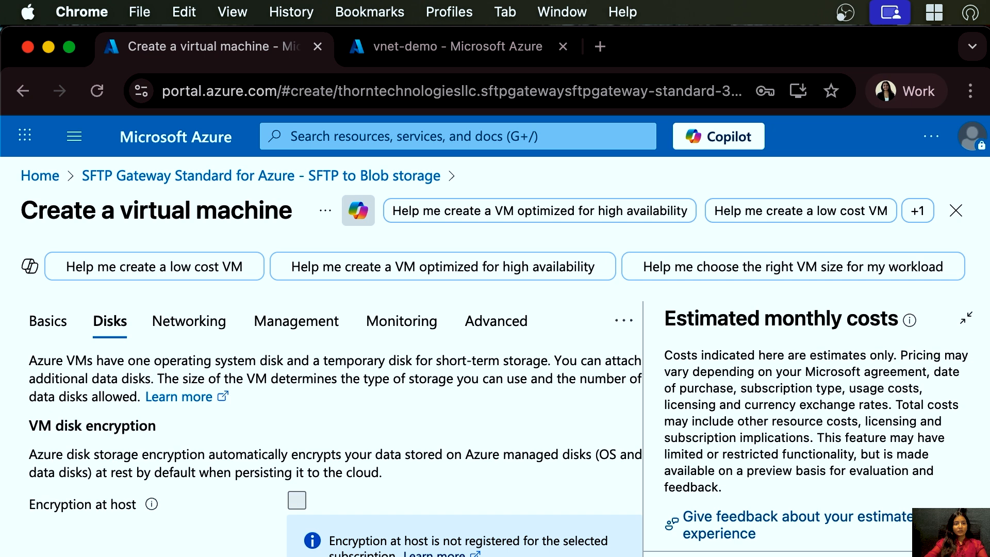
scroll(278, 533, down, 2)
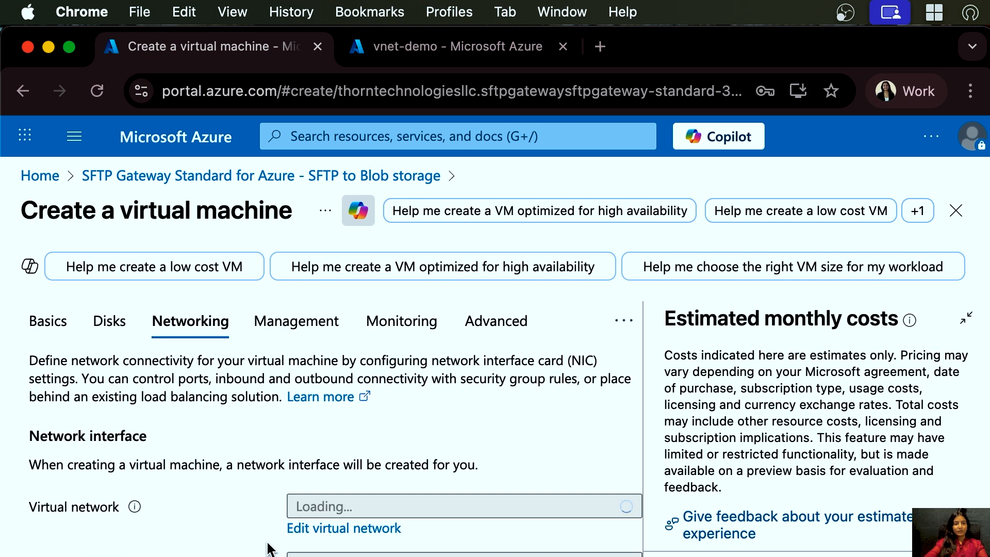
scroll(412, 377, down, 2)
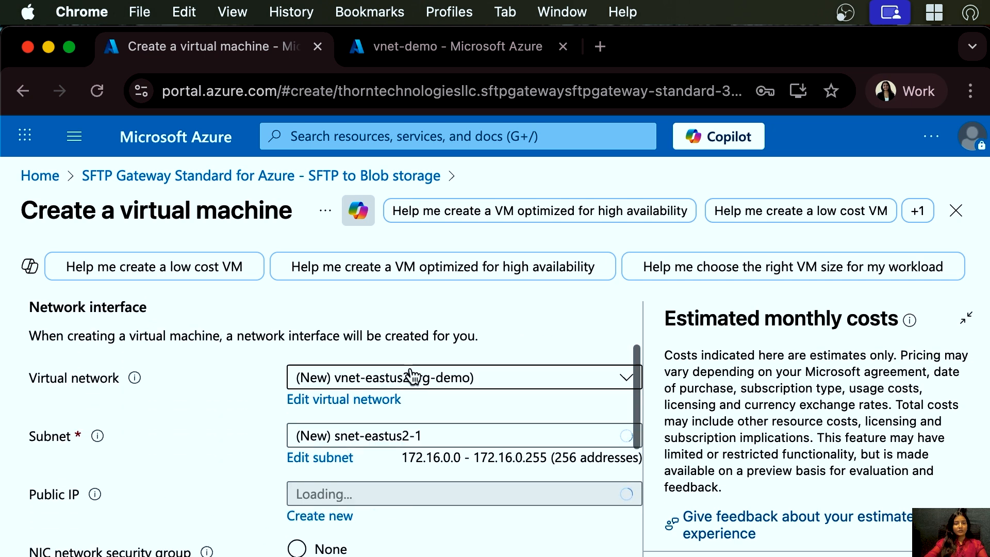
click(412, 376)
click(343, 479)
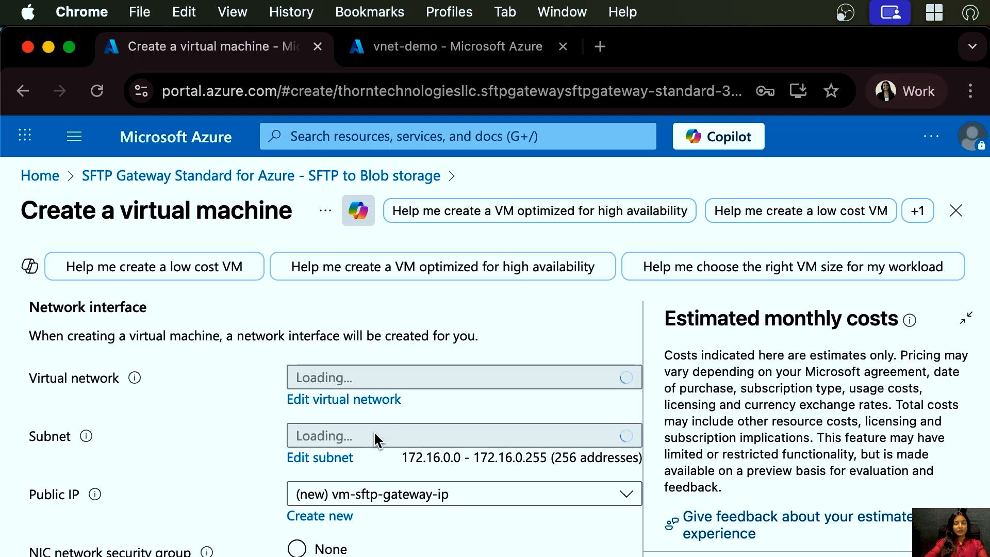
click(356, 436)
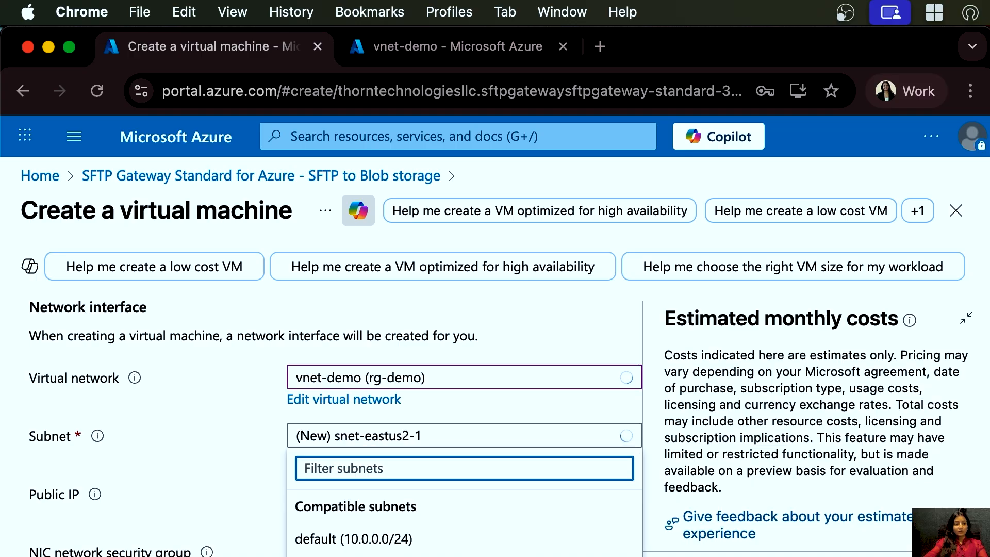
click(379, 555)
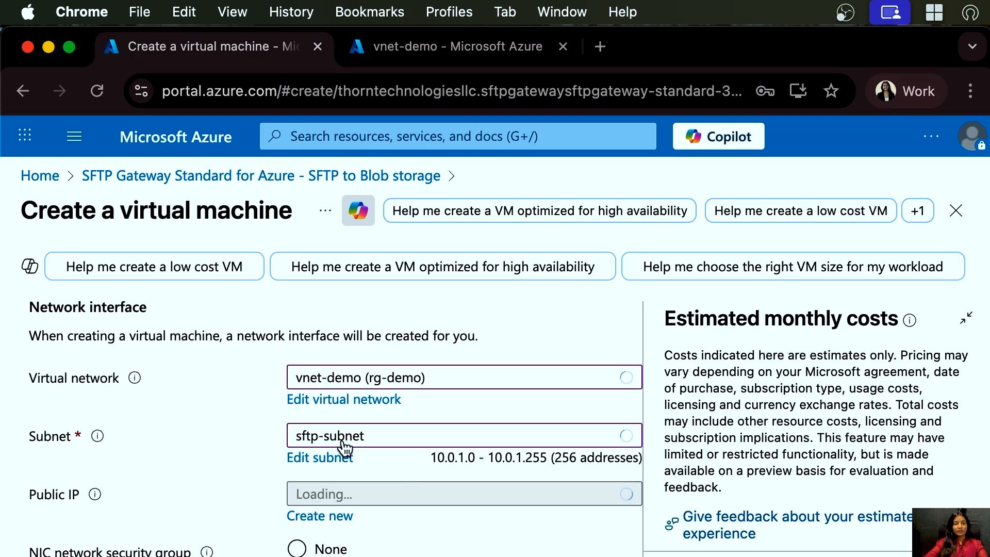
- Move through the remaining tabs to Review + create and create the virtual machine
scroll(397, 549, down, 3)
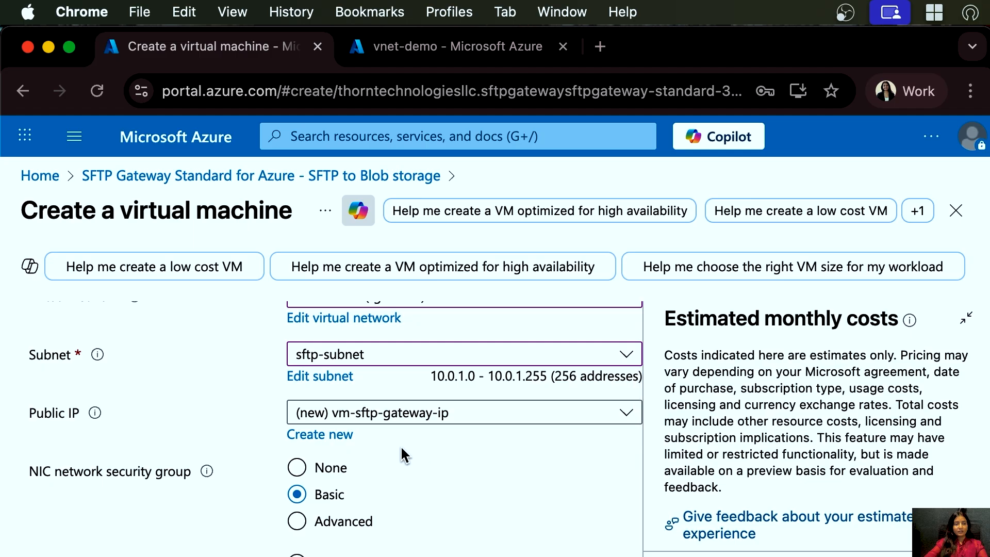
scroll(428, 488, down, 1)
scroll(465, 495, down, 2)
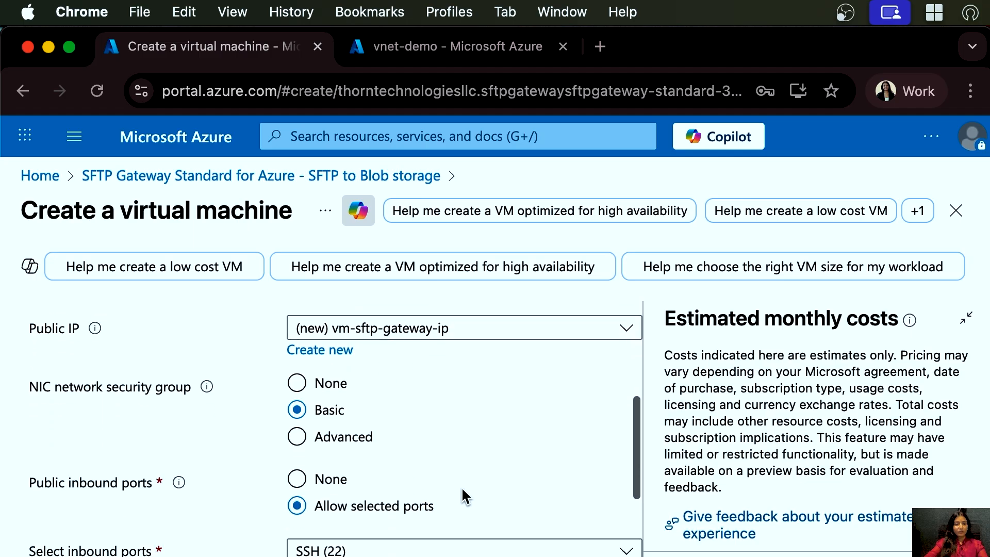
scroll(464, 495, down, 10)
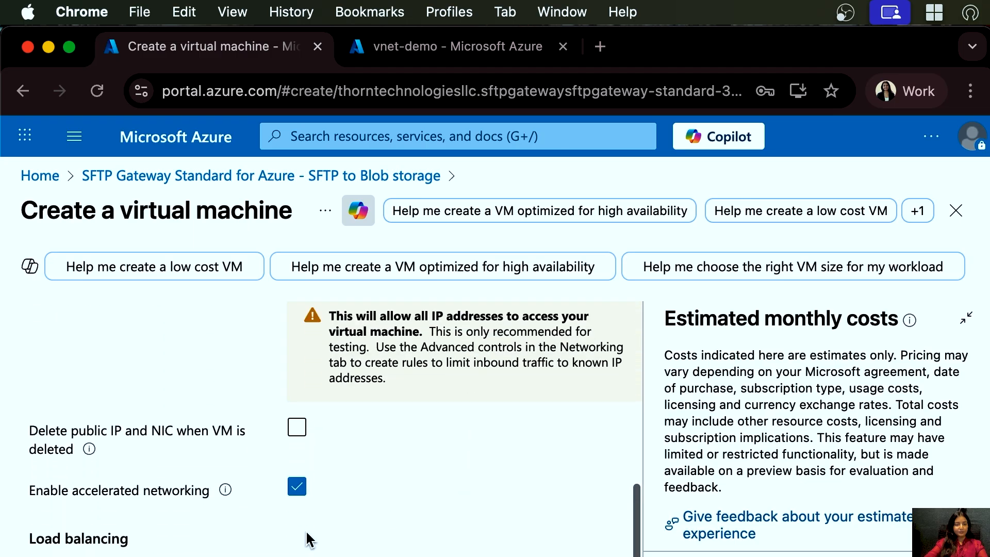
scroll(308, 539, down, 3)
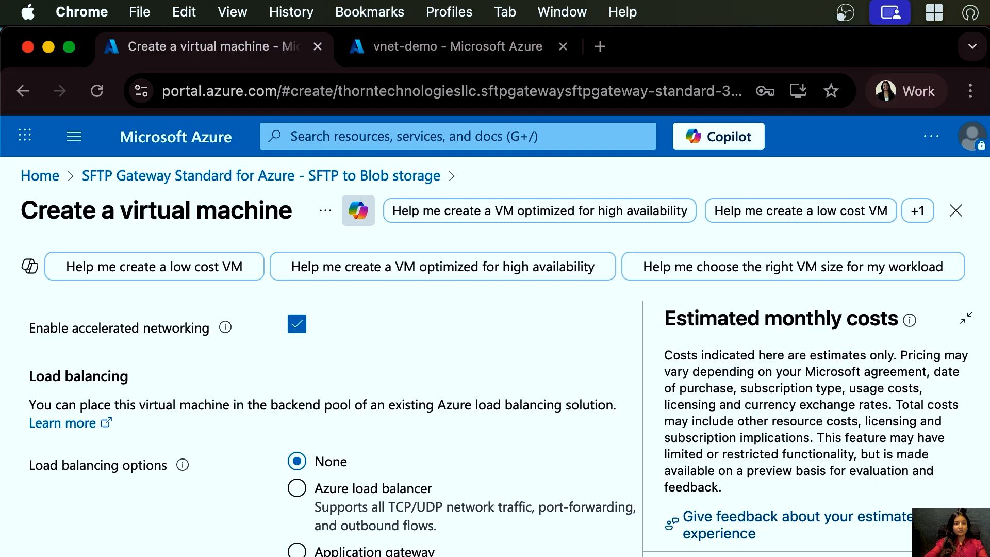
scroll(334, 428, up, 10)
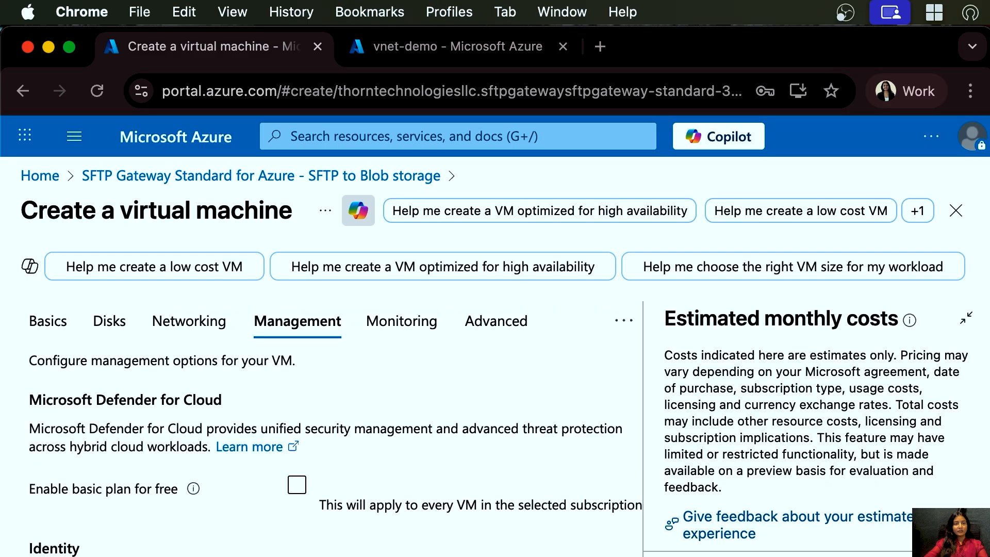
click(403, 321)
click(497, 320)
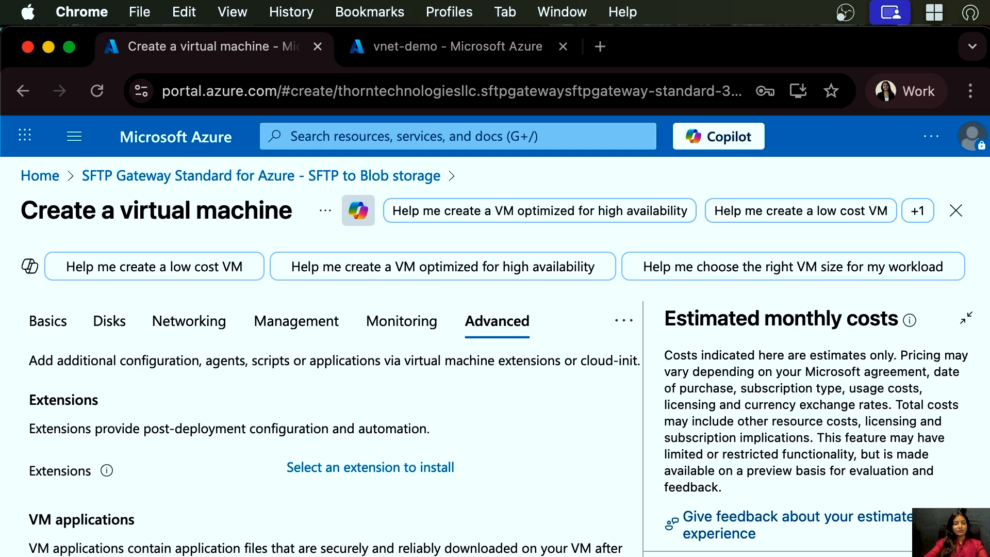
click(437, 320)
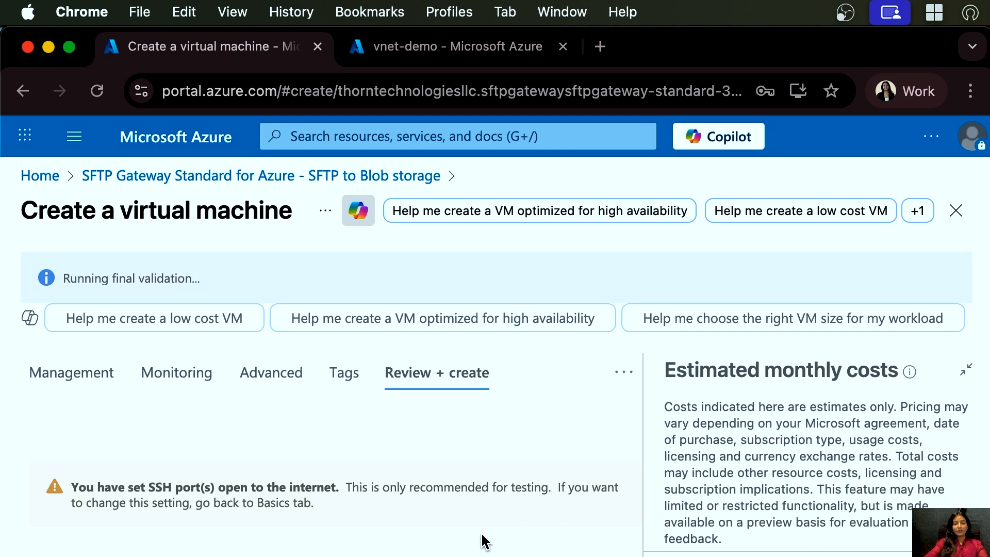
scroll(472, 537, down, 3)
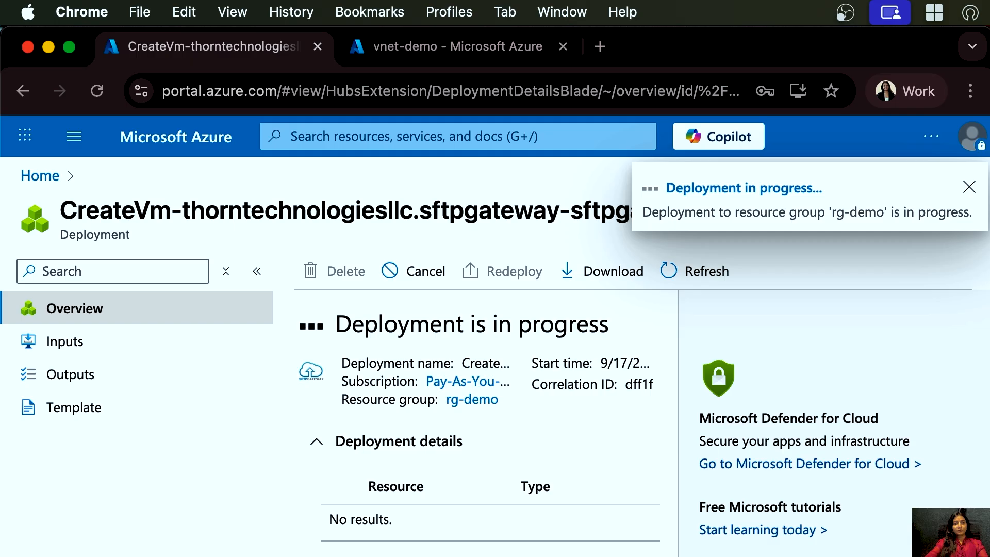
- Open the deployed vm-sftp-gateway resource once the deployment completes
click(257, 271)
click(16, 271)
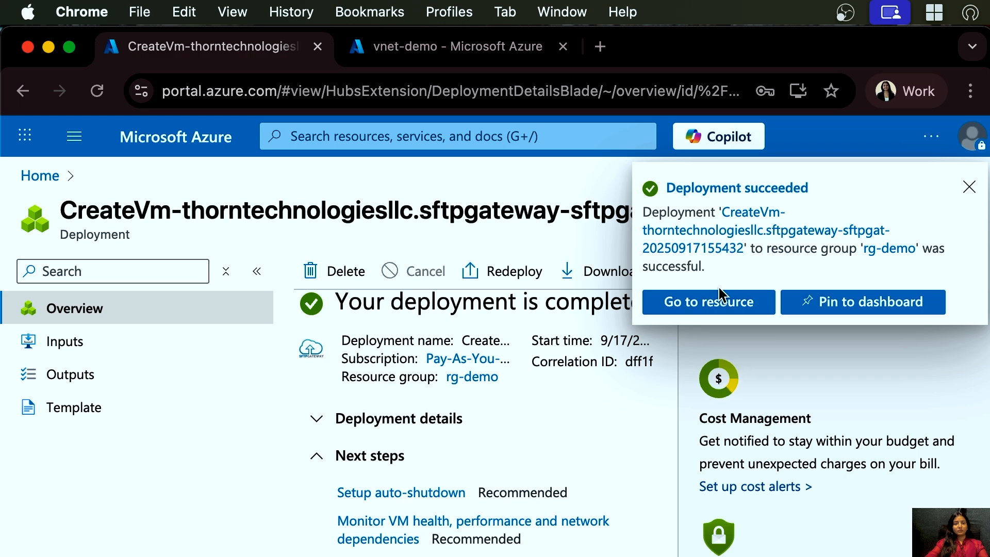
click(715, 304)
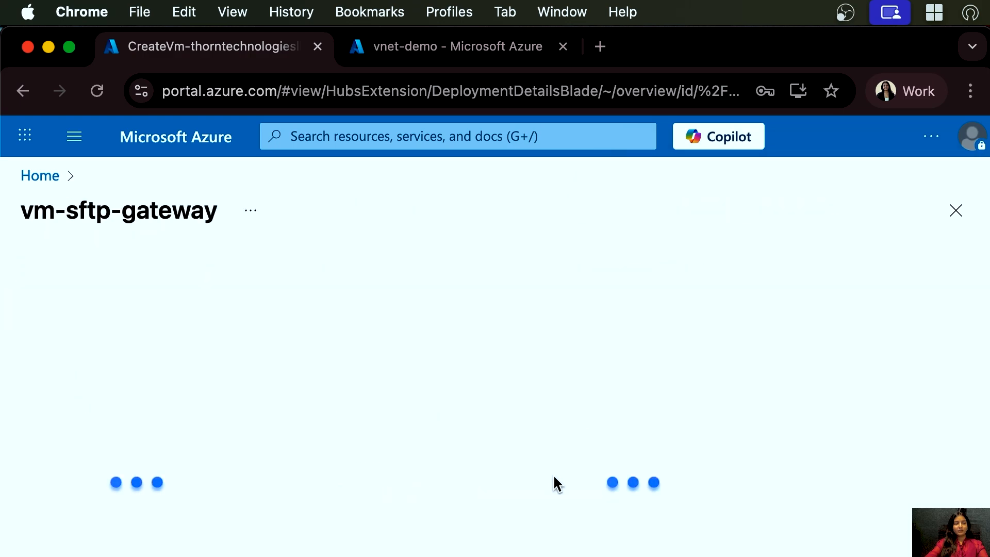
scroll(501, 544, down, 1)
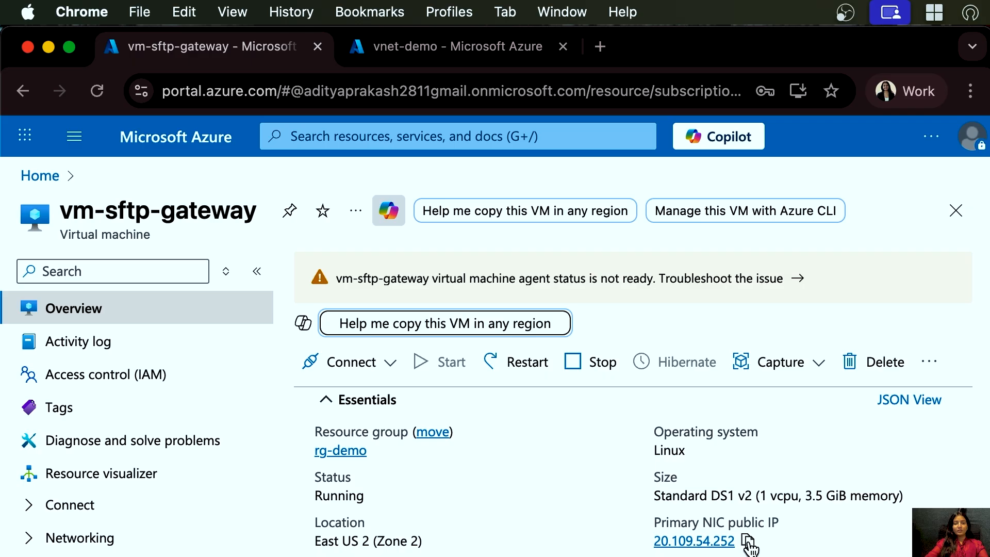
- Copy the VM's primary public IP and open it in a new browser tab
click(748, 540)
click(599, 47)
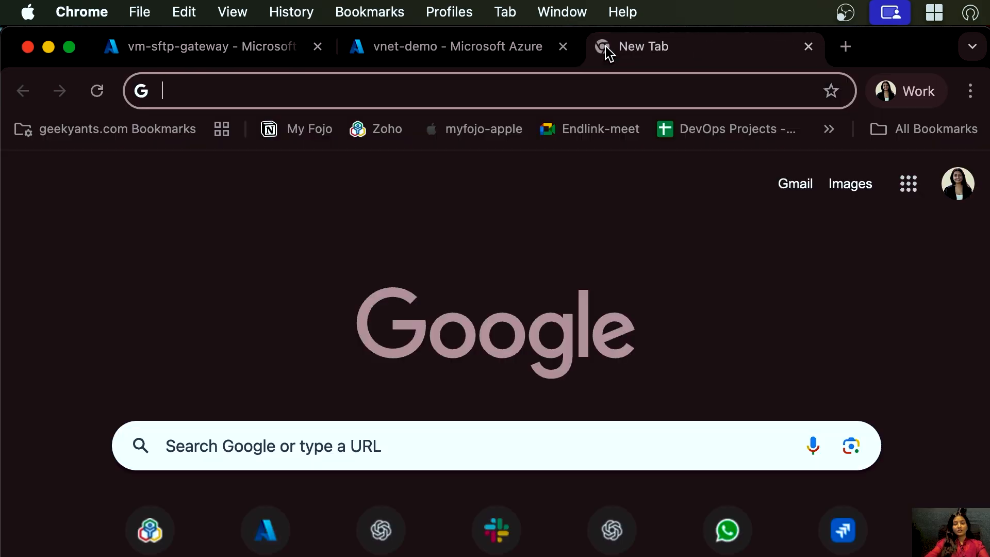
key(super+v)
key(Return)
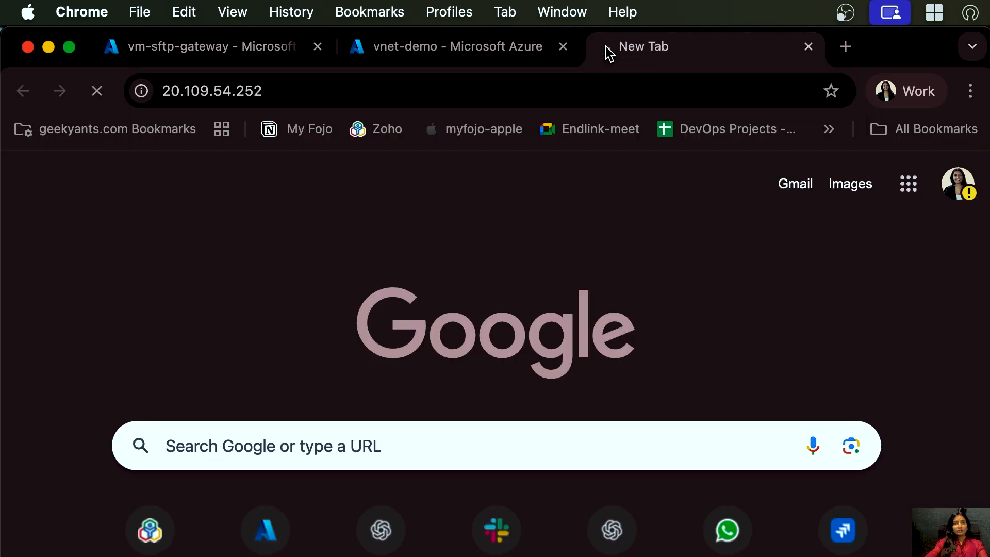
- Open the SSH inbound rule in the VM's network settings
click(198, 51)
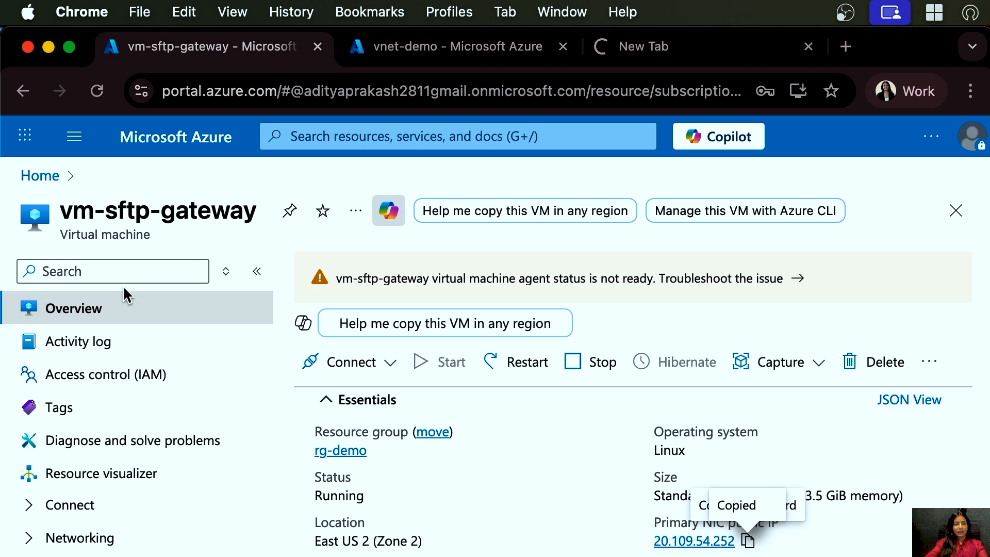
click(122, 271)
text(net)
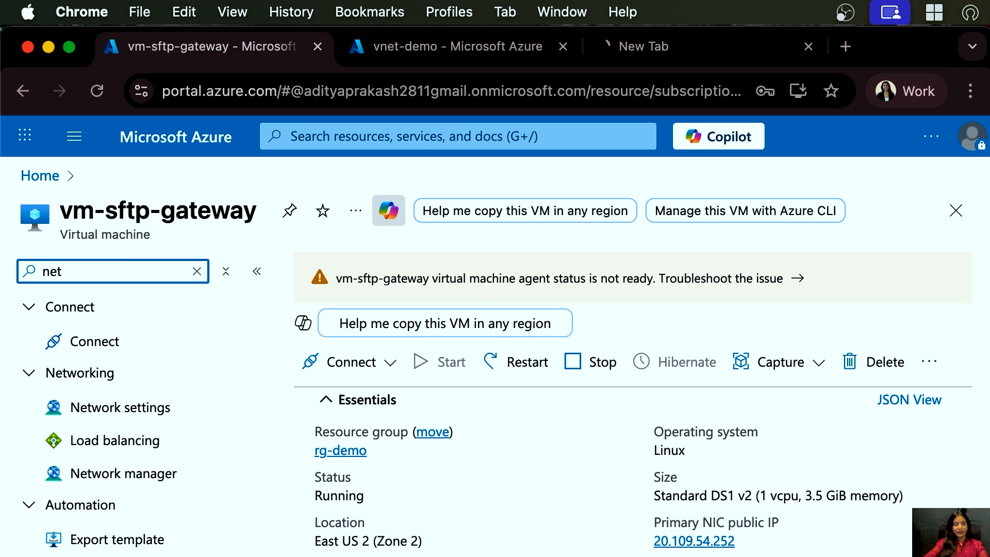
click(112, 411)
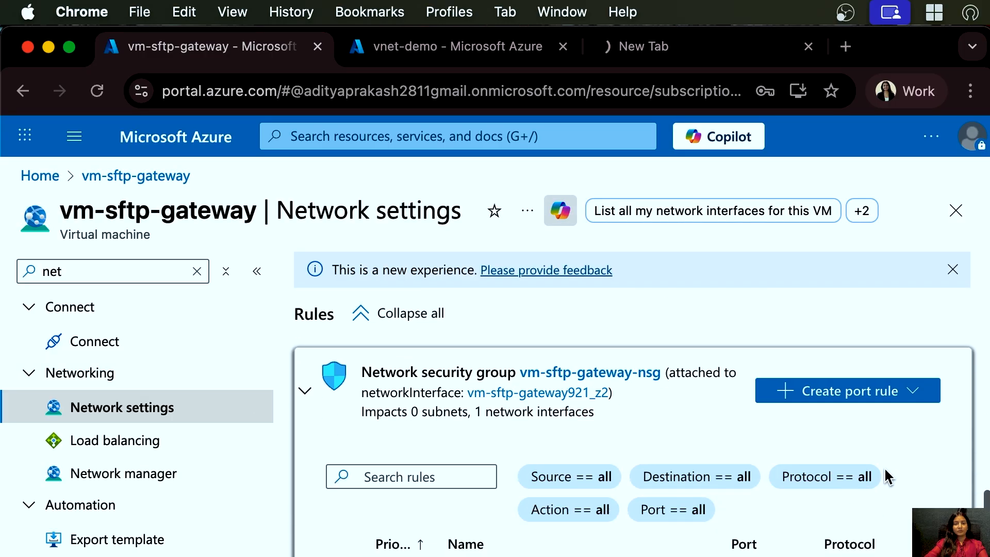
click(458, 555)
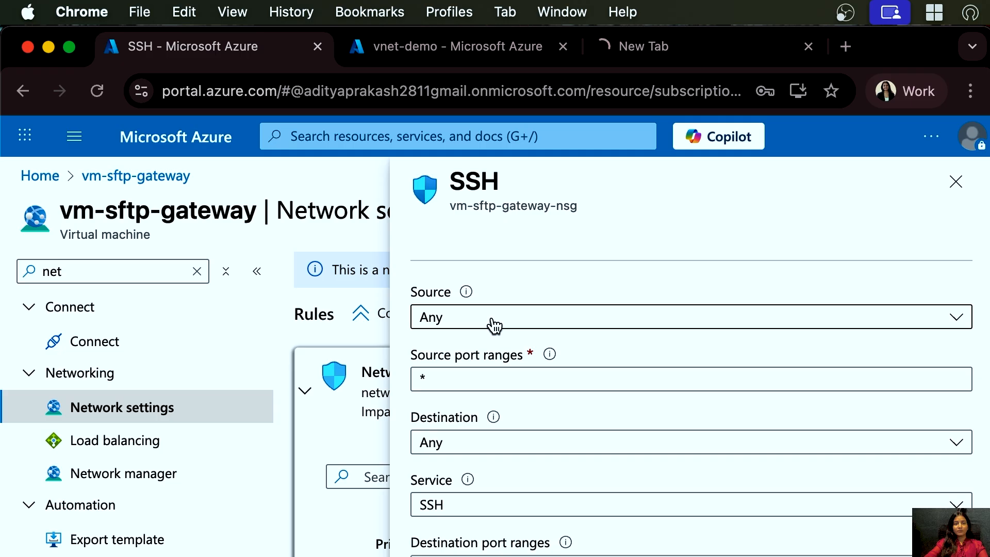
- Set the SSH rule's source to My IP address
click(490, 325)
click(468, 412)
scroll(463, 515, down, 2)
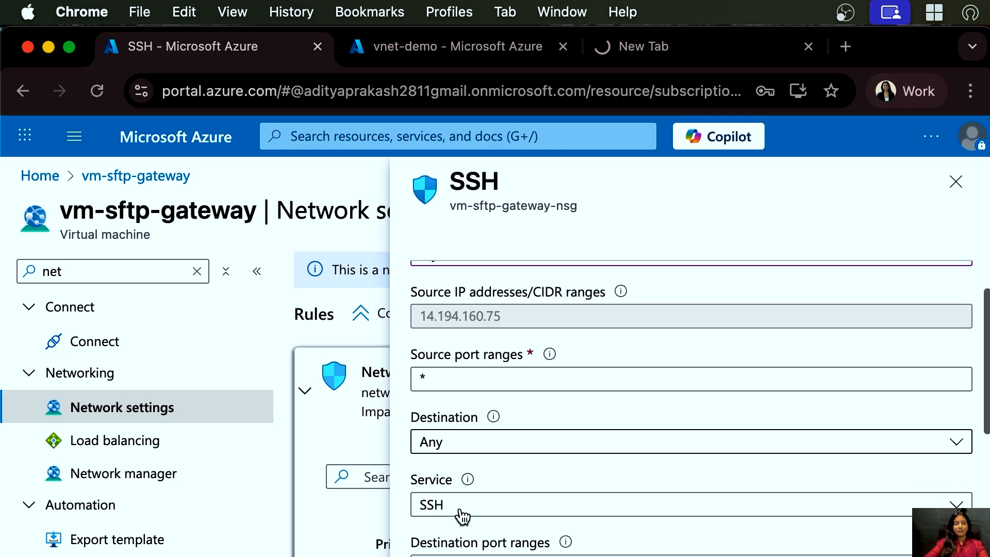
- Change the rule's service to Custom with destination port ranges 22,2222,80,443 and save the rule
click(449, 507)
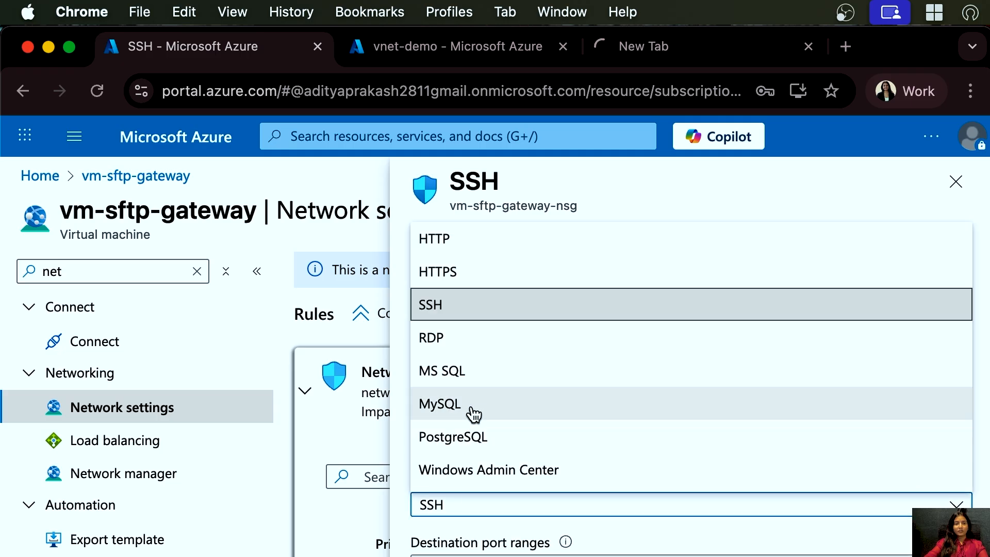
scroll(471, 414, down, 10)
scroll(471, 413, up, 5)
scroll(474, 414, up, 5)
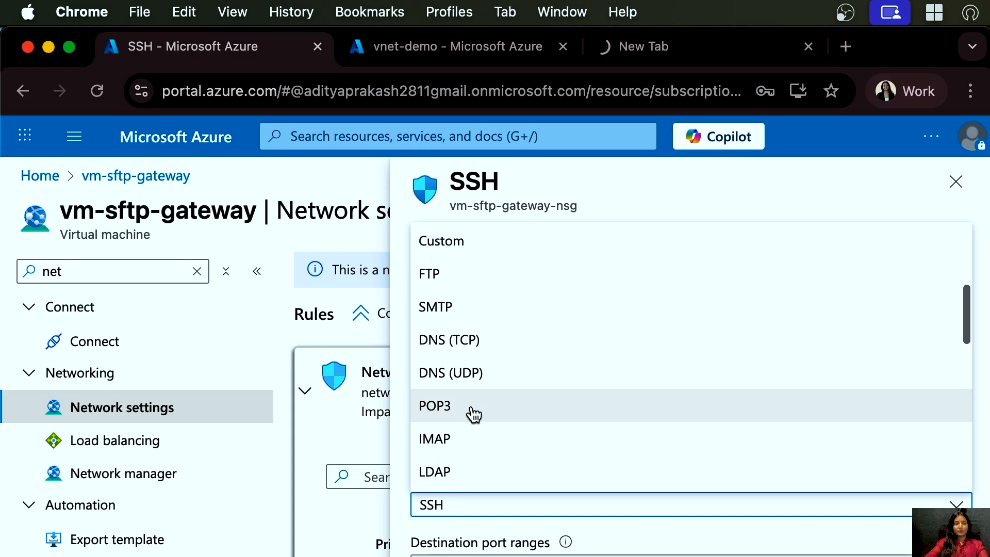
click(469, 405)
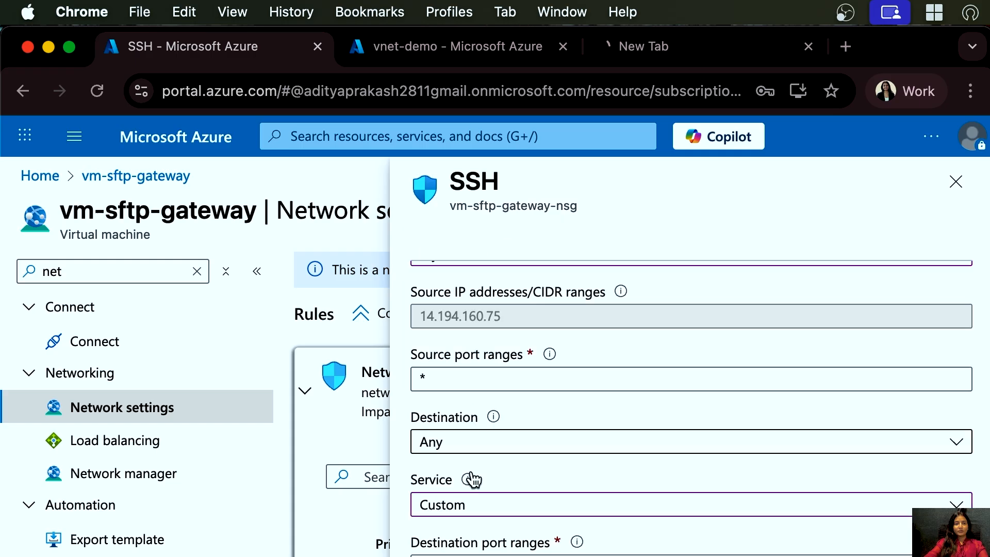
click(458, 555)
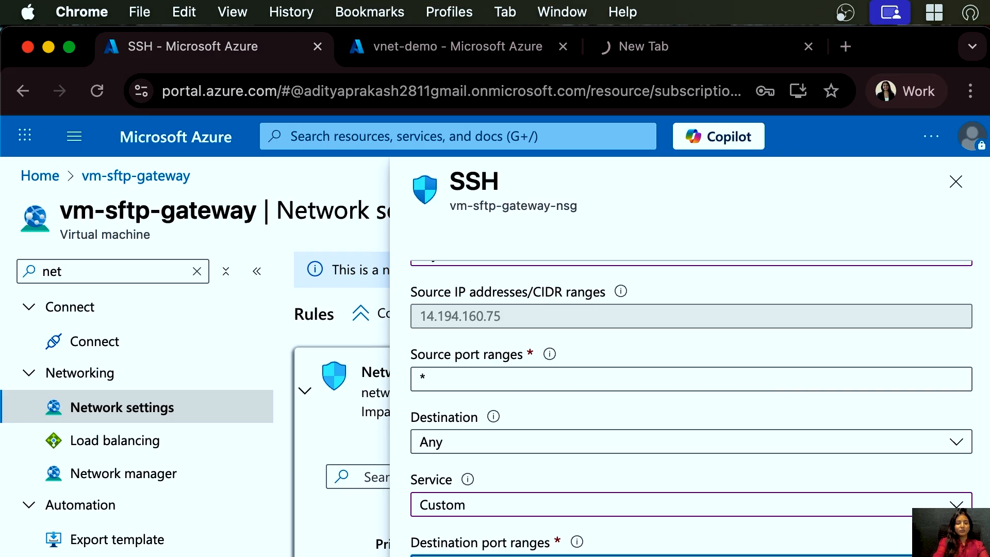
scroll(452, 554, down, 5)
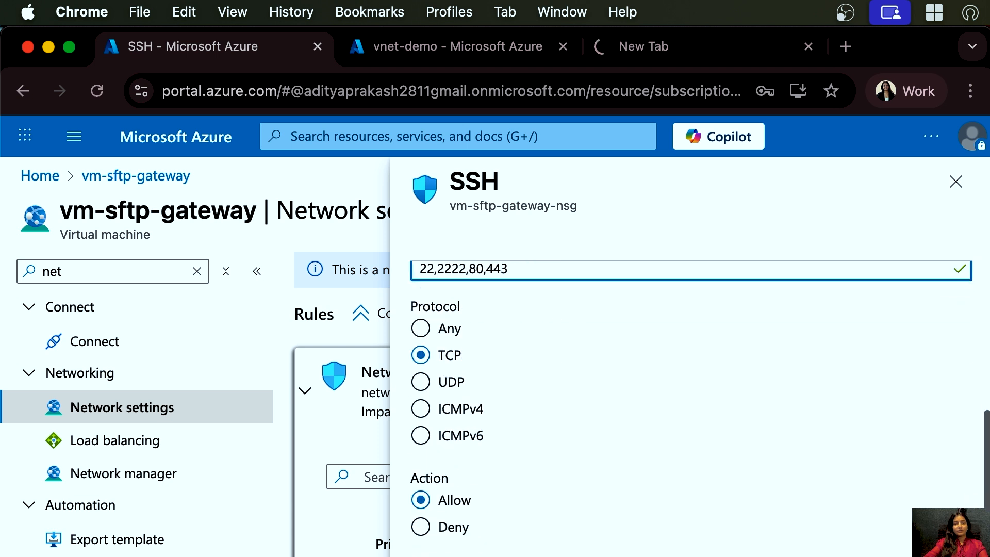
scroll(691, 402, down, 1)
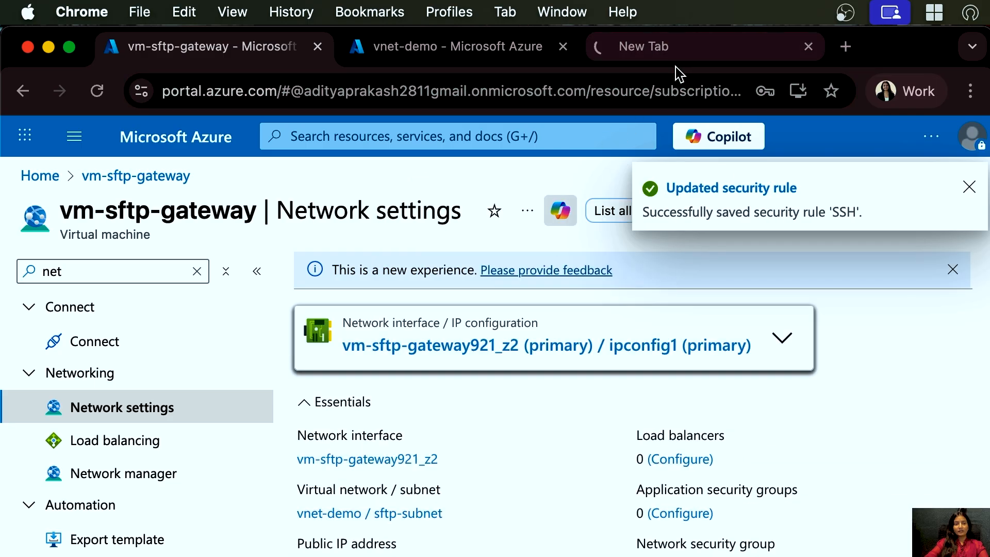
- Return to the VM overview and check the tab loading the VM's IP address
click(208, 264)
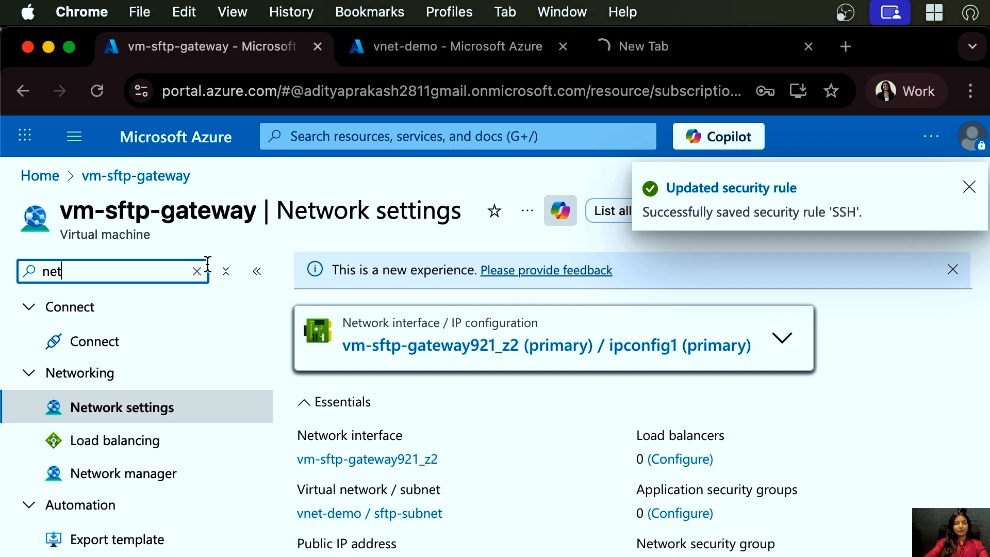
click(197, 272)
click(139, 313)
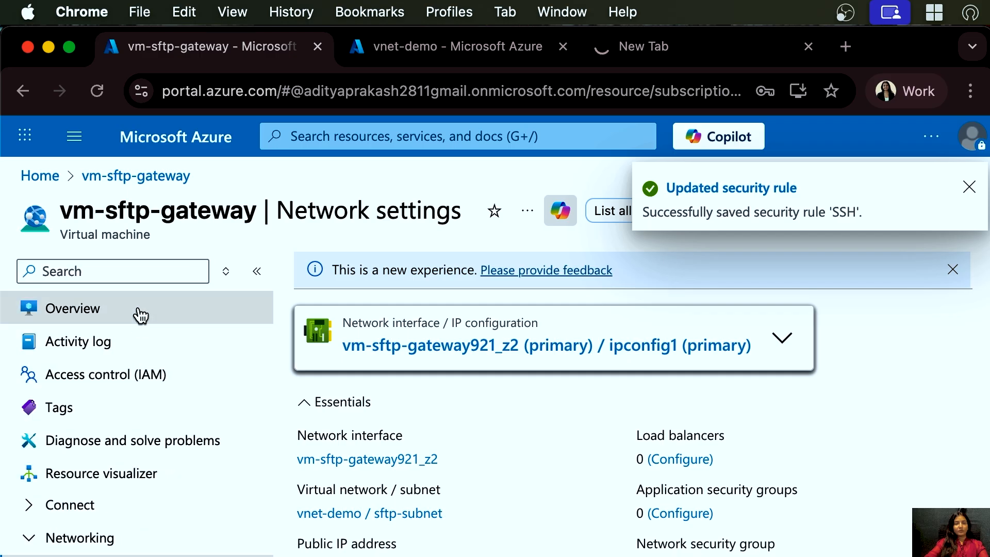
click(633, 53)
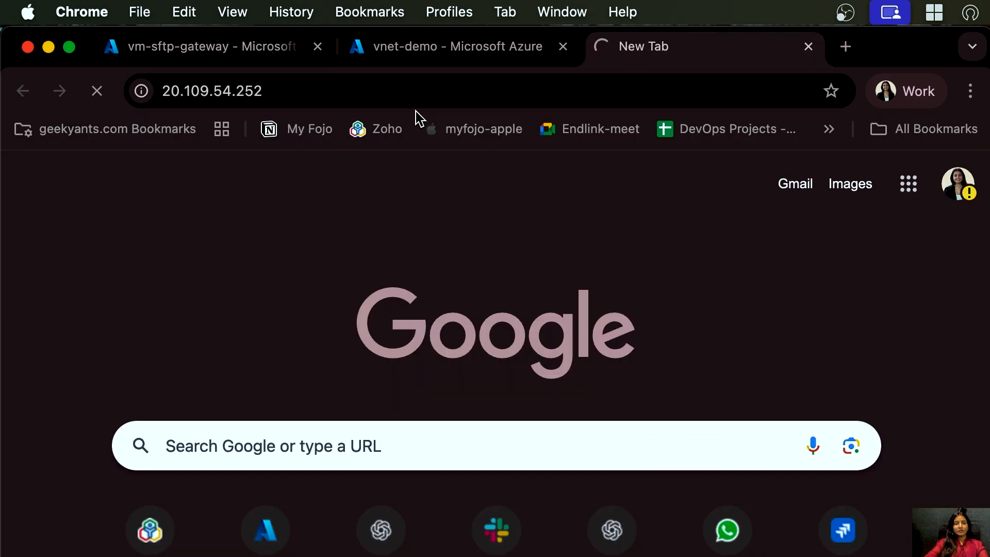
click(404, 101)
key(super+c)
click(263, 49)
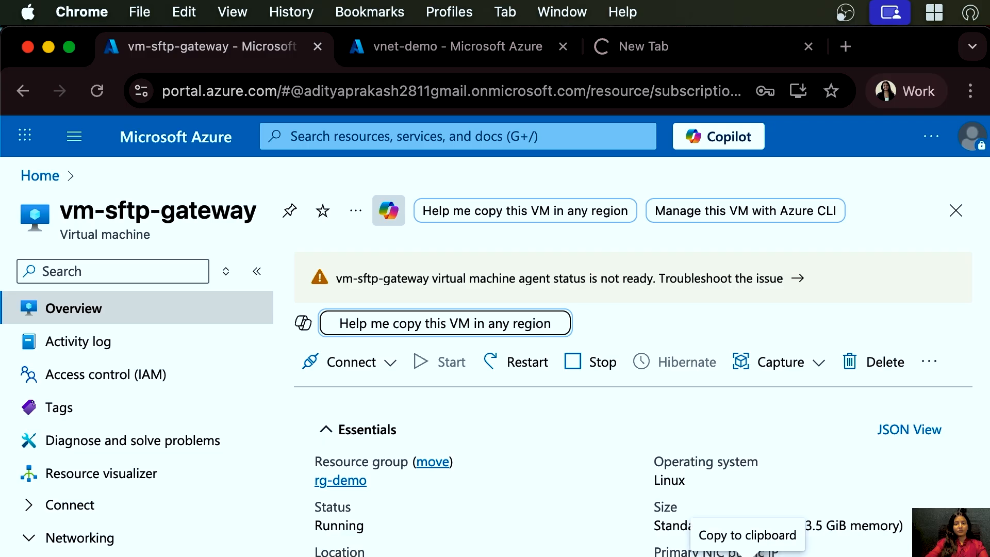
- Copy the public IP again, open it in a fresh tab, and close the earlier loading tab
click(748, 553)
click(846, 47)
key(super+v)
key(Return)
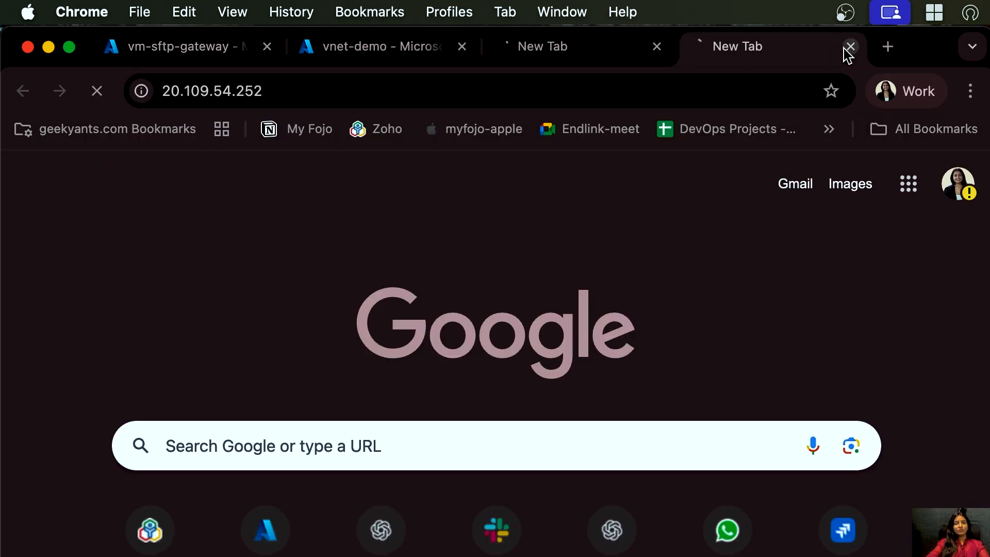
click(656, 48)
- Review the inbound port rules in the VM's network settings
click(187, 53)
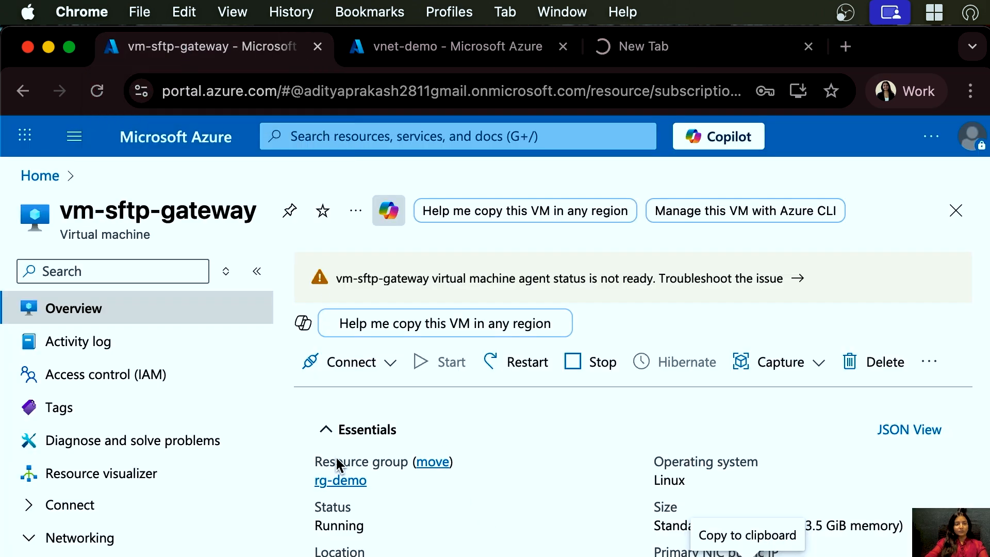
click(135, 279)
text(net)
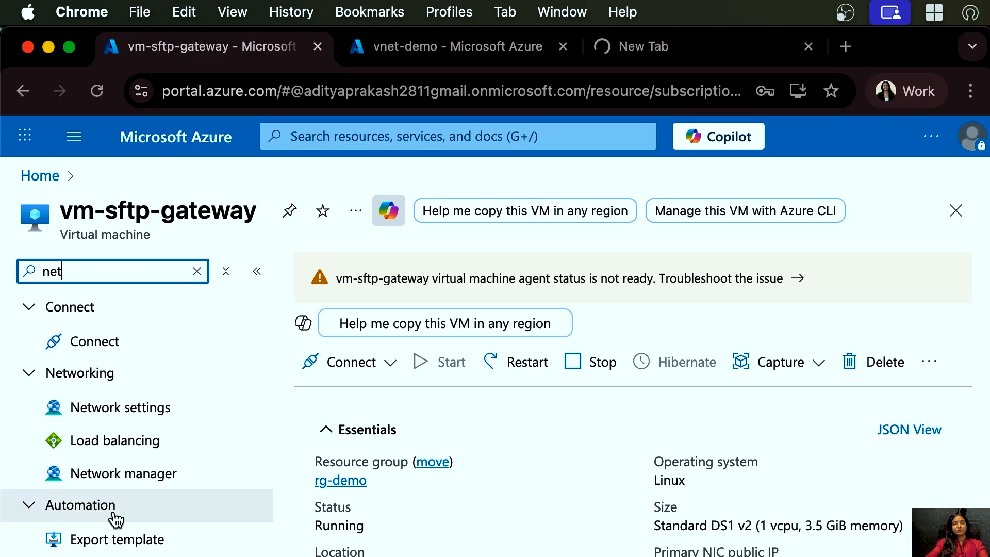
click(136, 416)
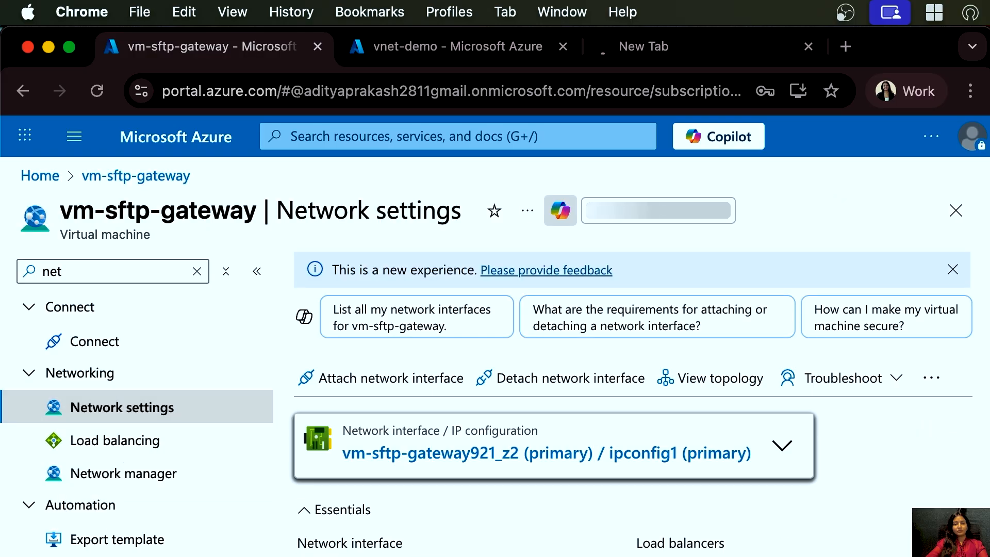
scroll(632, 421, down, 10)
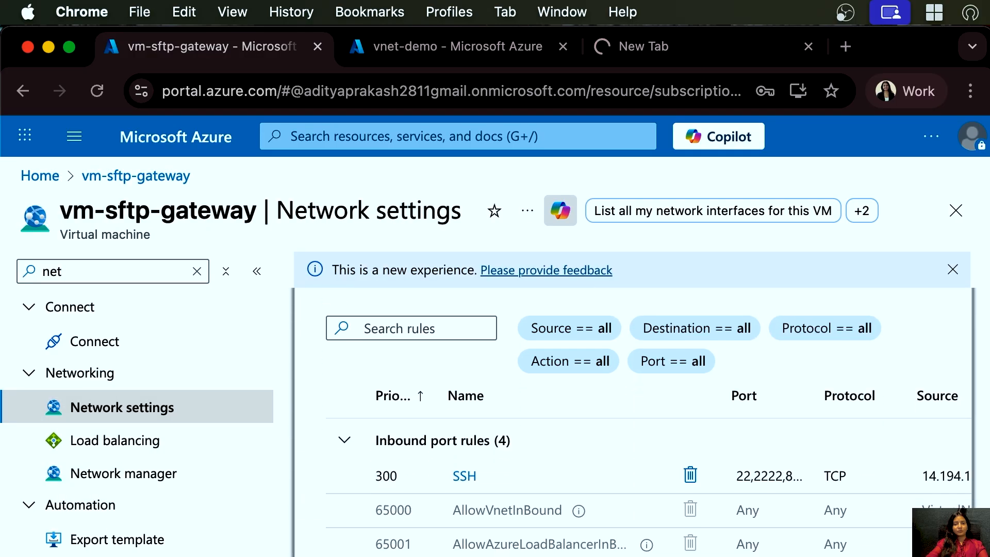
scroll(747, 530, up, 3)
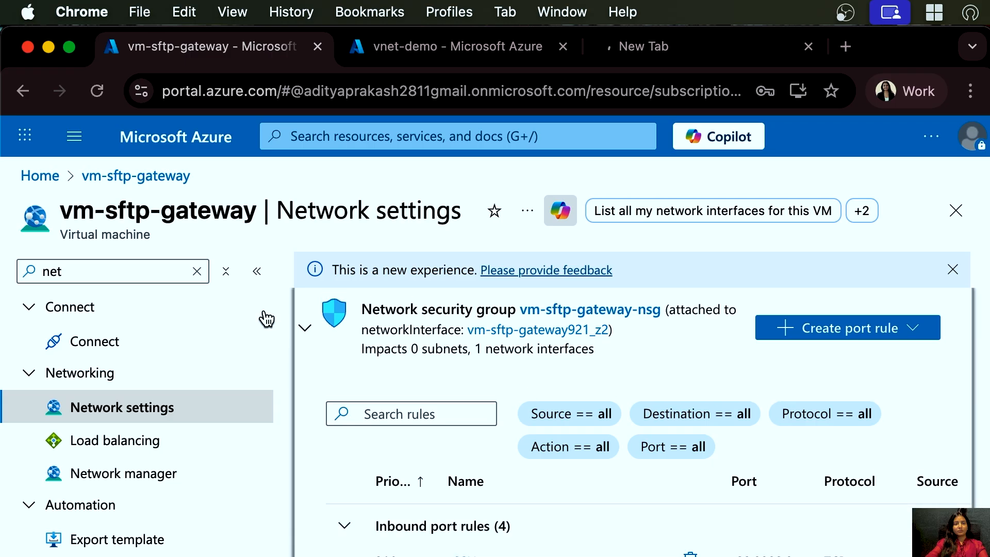
- Open the SFTP Gateway tab and load the admin web page past the certificate warning
click(257, 271)
scroll(472, 474, down, 2)
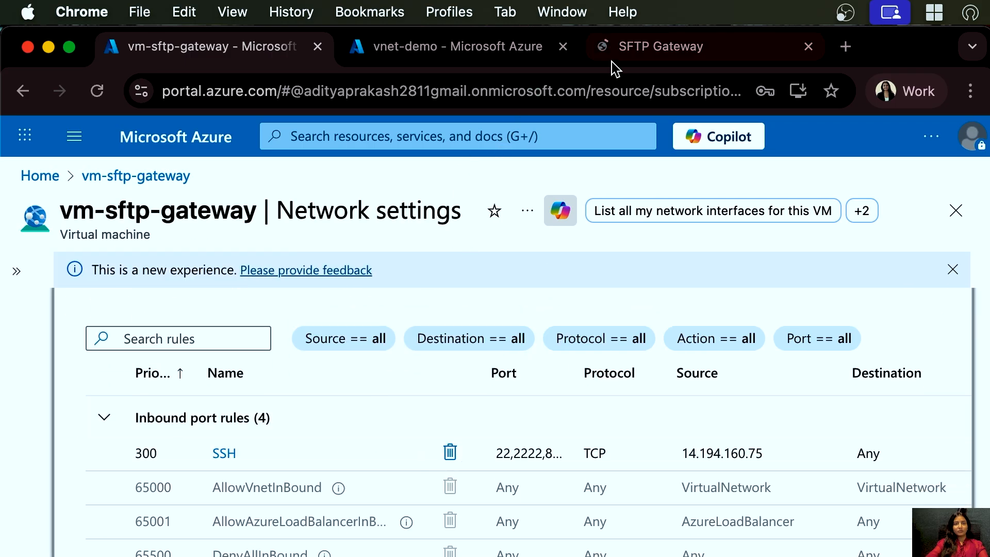
click(630, 54)
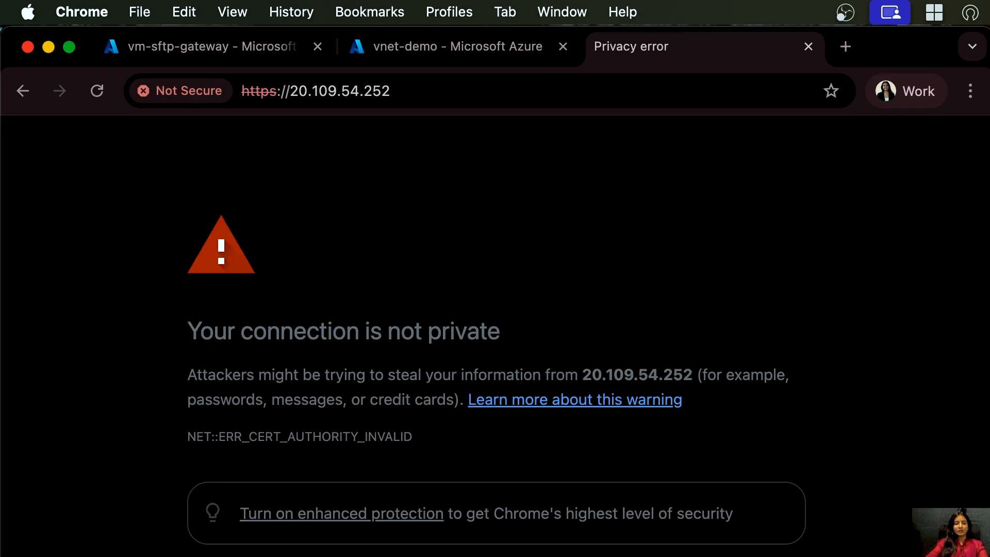
scroll(497, 336, down, 3)
scroll(495, 335, down, 3)
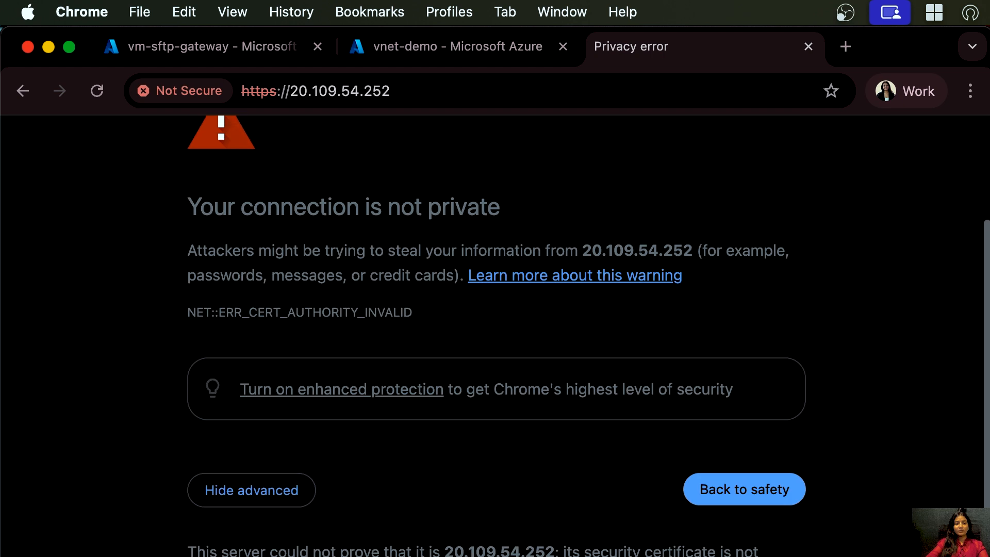
key(super+r)
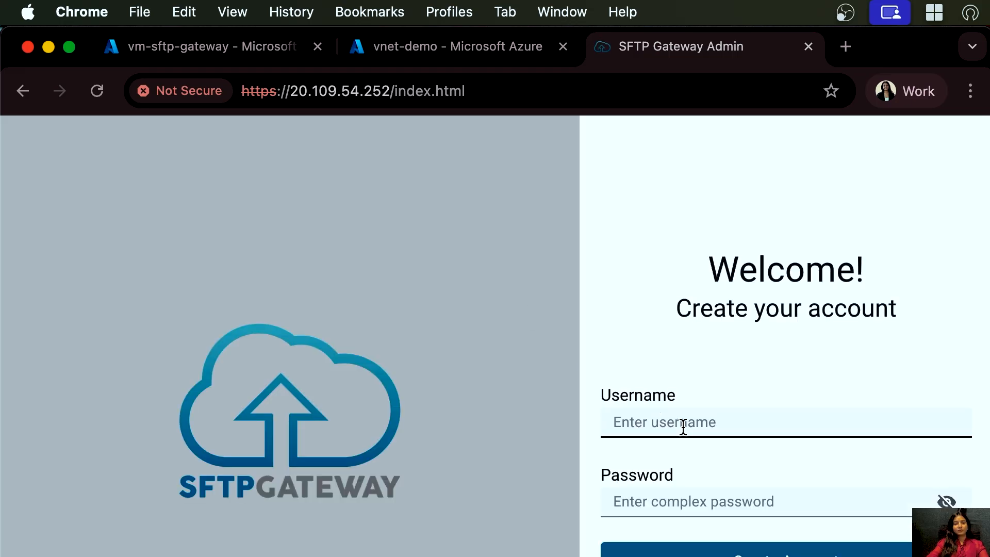
- Create the admin account with username admin and a complex password
click(683, 427)
text(admin)
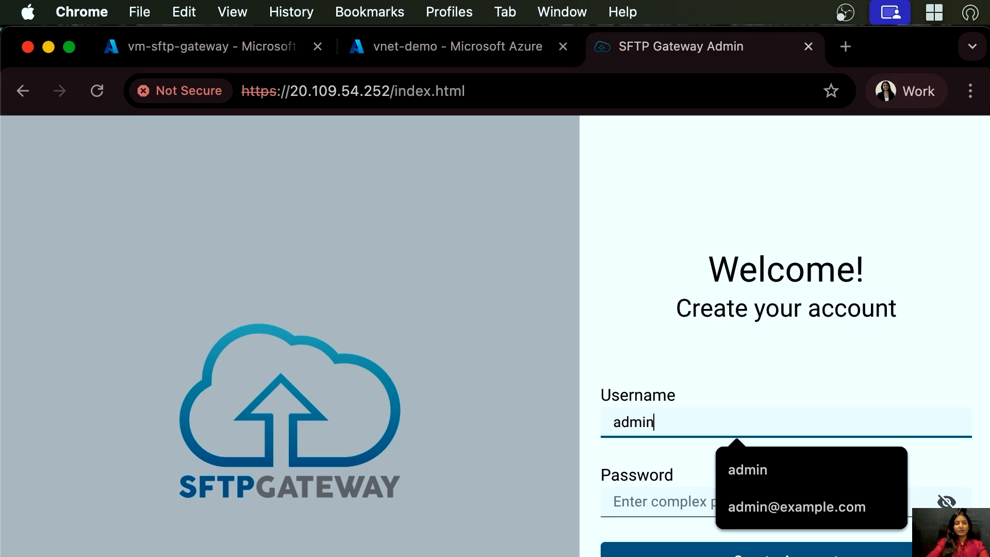
click(640, 495)
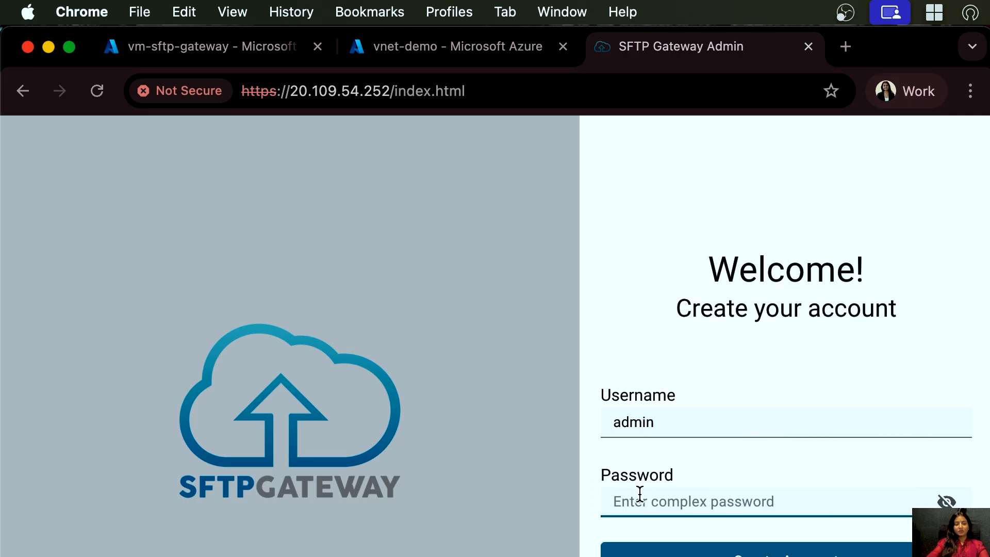
text(P)
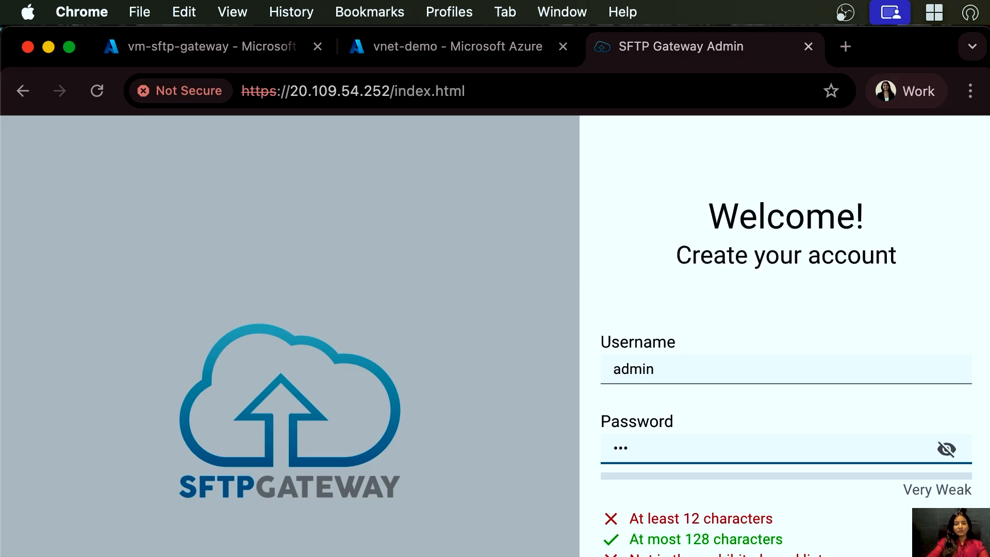
key(BackSpace)
key(BackSpace)
text(P)
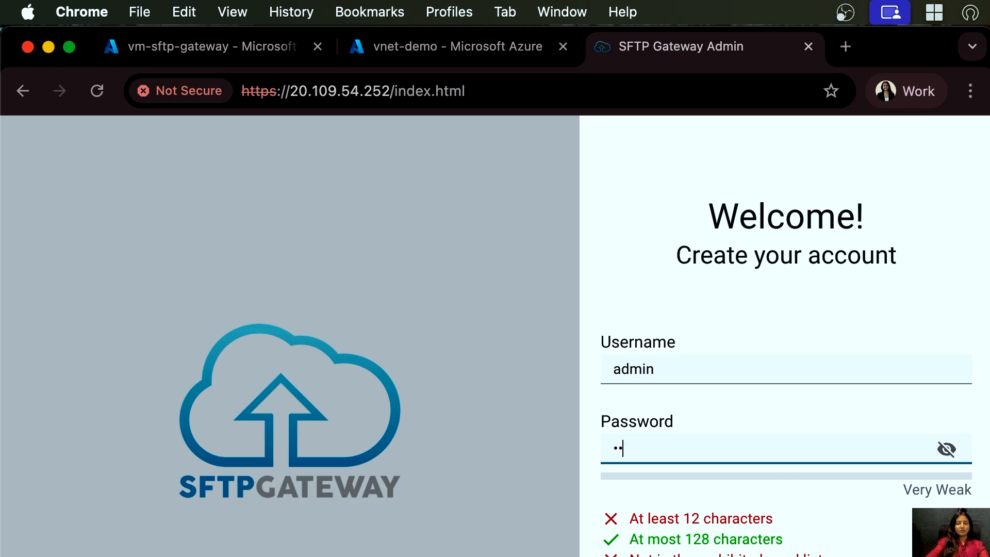
text(••••••••)
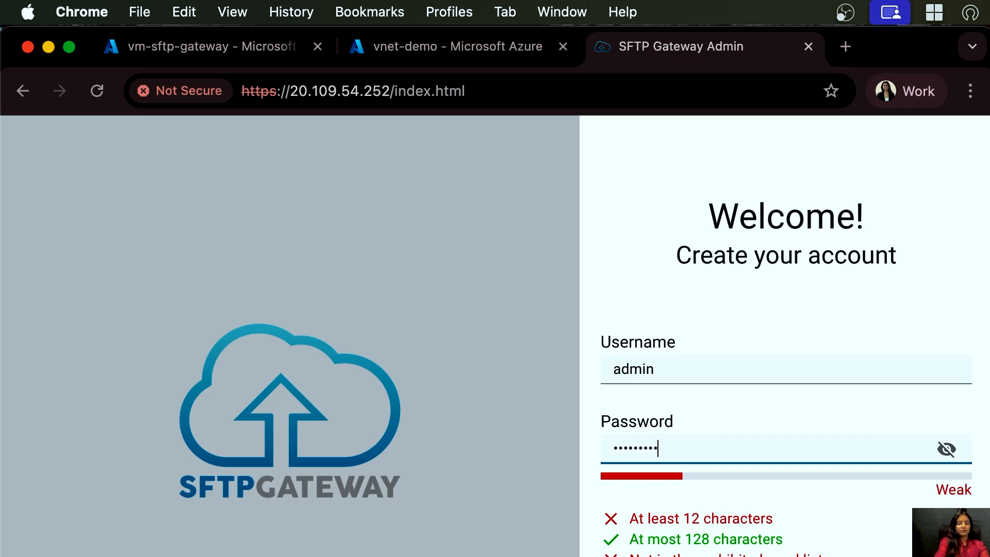
text(•)
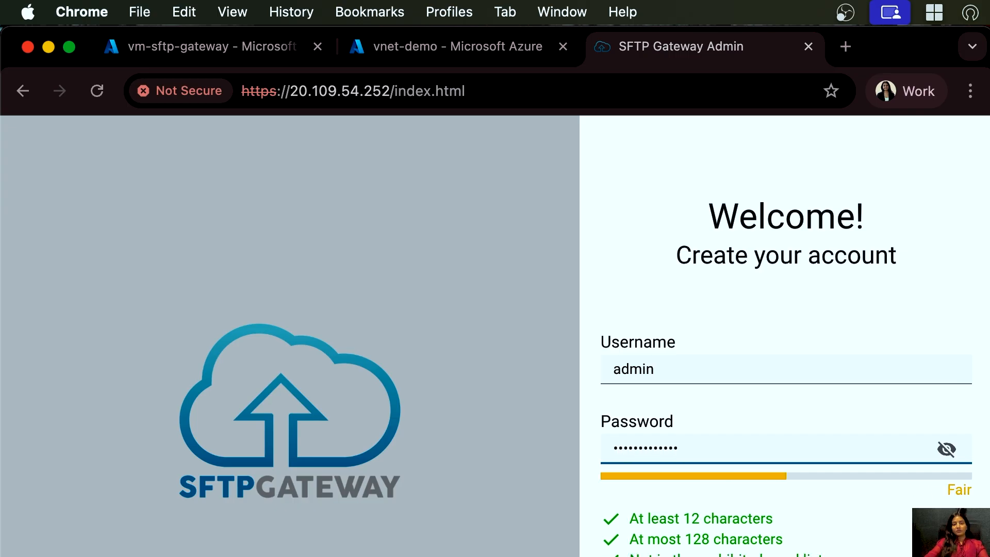
key(Tab)
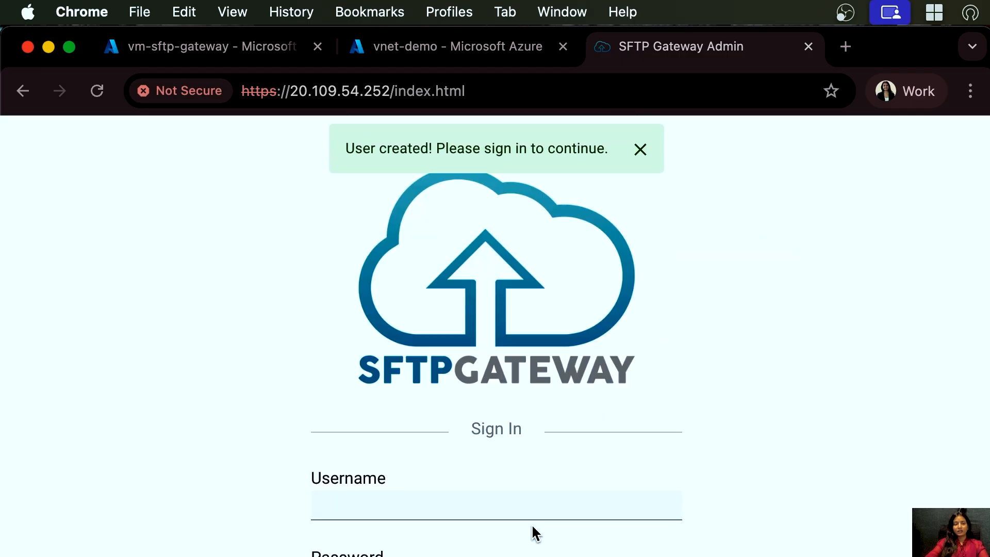
click(506, 497)
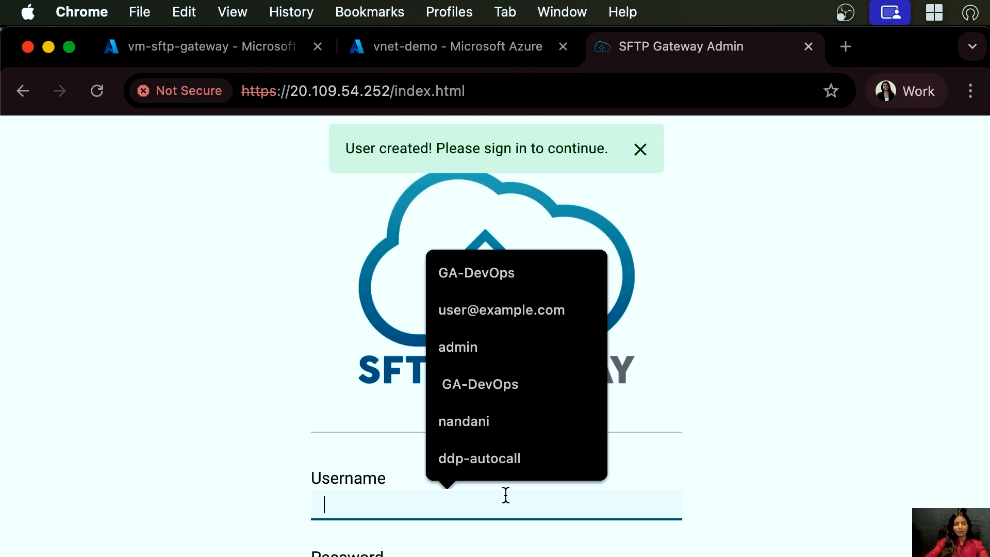
- Sign in as admin and acknowledge the Configure Default Storage notice
text(admin)
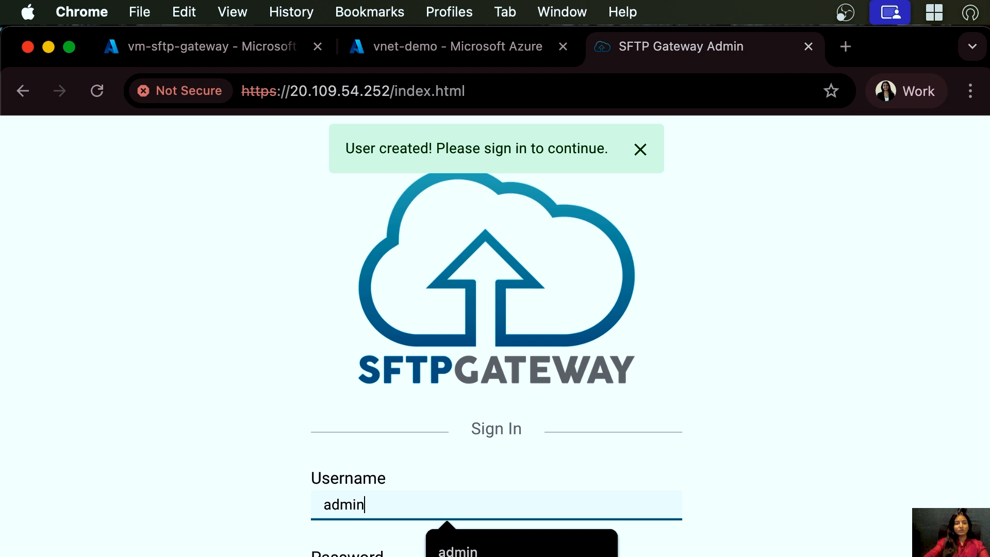
key(Tab)
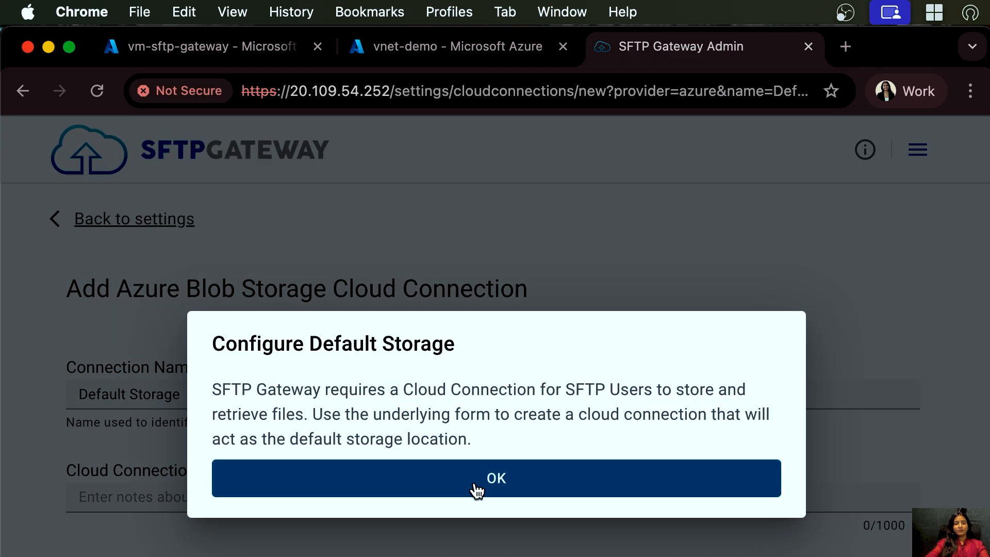
click(475, 487)
- Copy the storage account name sgdemoconnection from rg-demo and paste it into the Storage Account Name field
scroll(449, 547, down, 3)
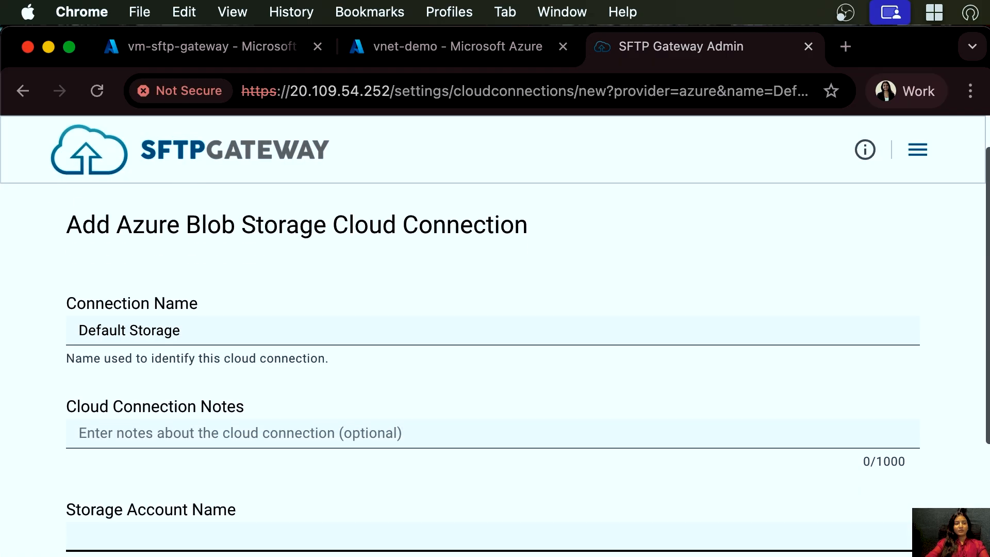
scroll(809, 302, up, 3)
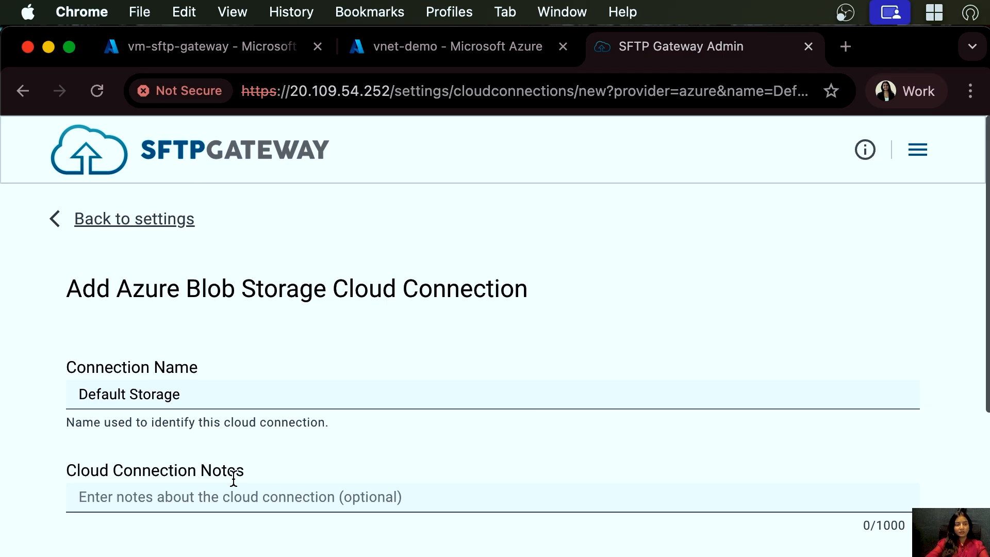
scroll(233, 472, down, 3)
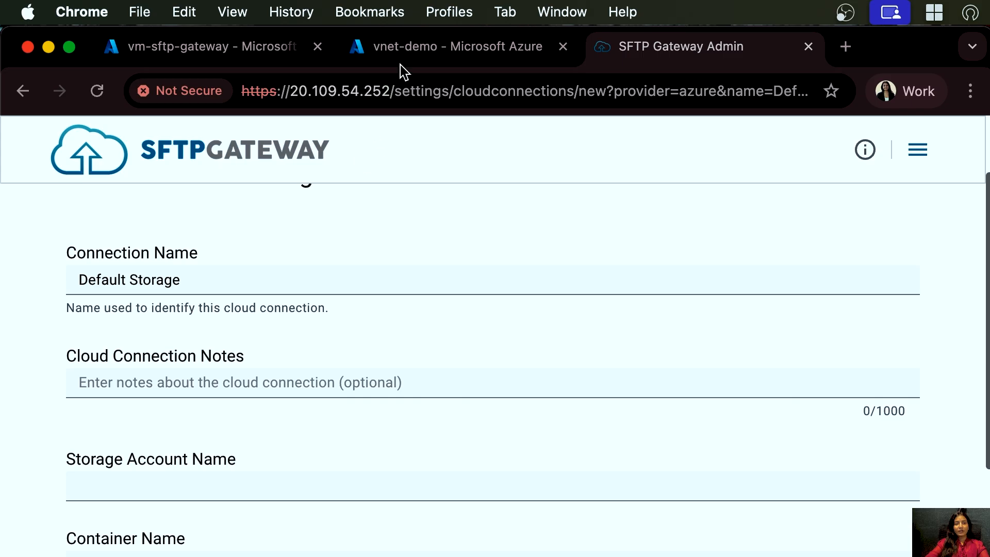
click(384, 62)
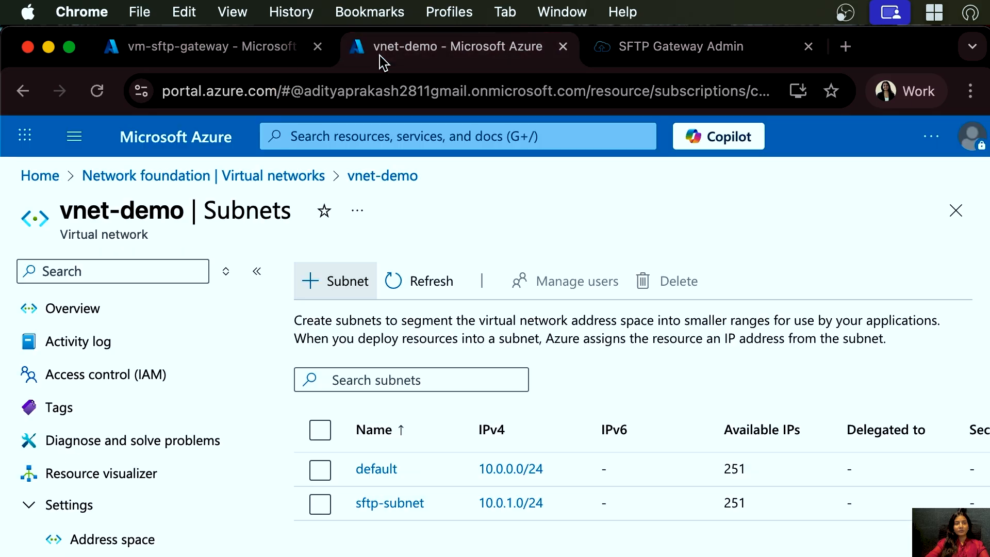
click(44, 177)
scroll(217, 504, down, 3)
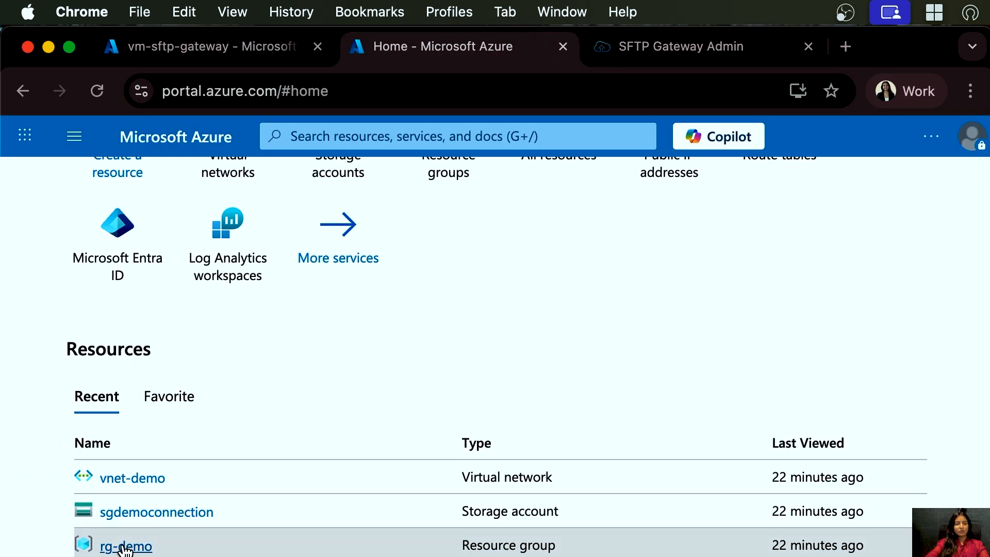
click(126, 546)
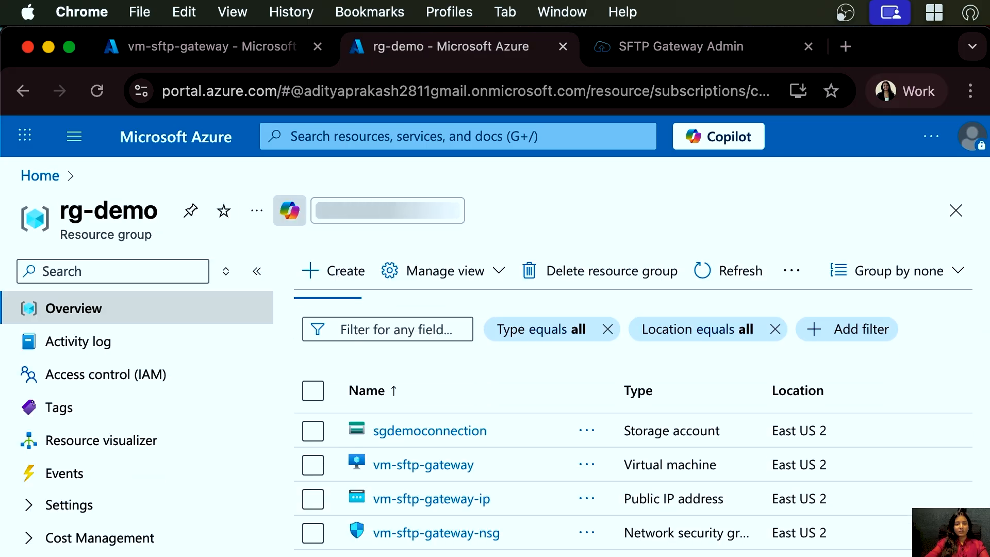
drag(489, 432, 371, 435)
key(super+c)
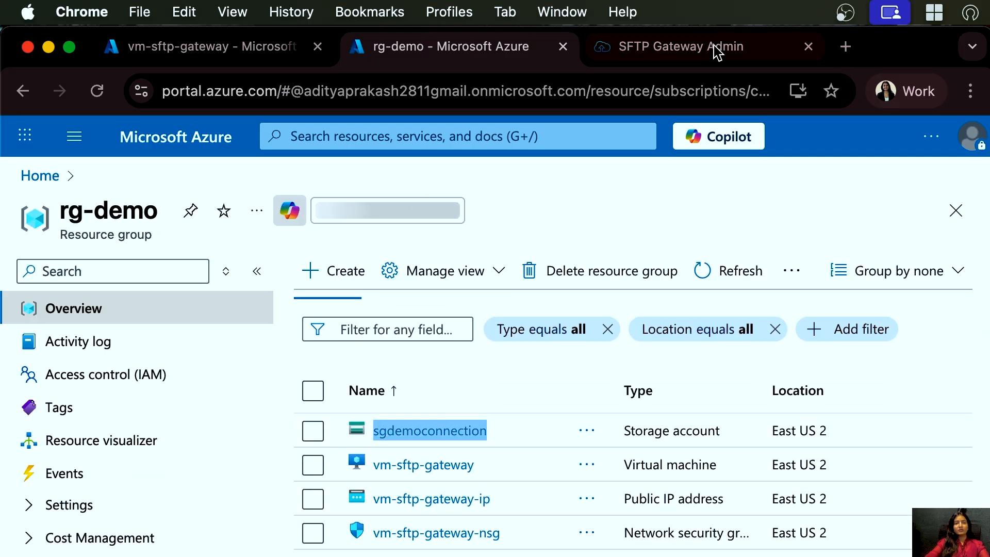
click(657, 50)
click(335, 475)
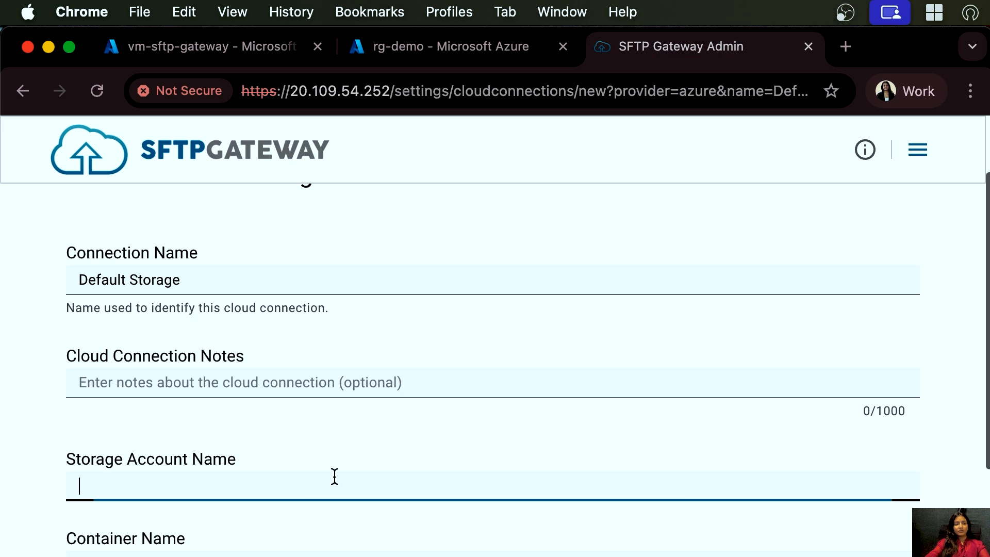
key(super+v)
click(291, 550)
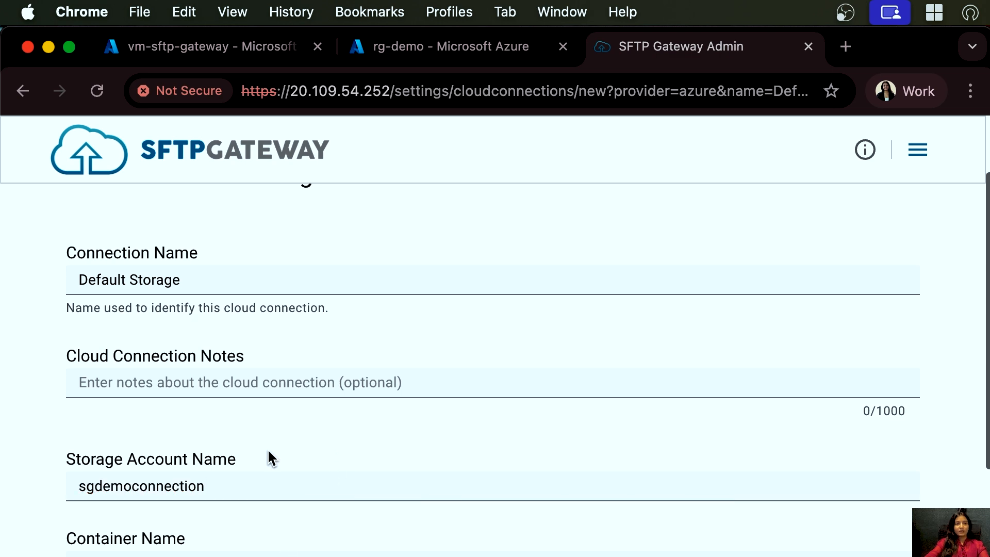
- Look up the demo-sftp container name in the sgdemoconnection storage account's containers for the connection form
click(343, 47)
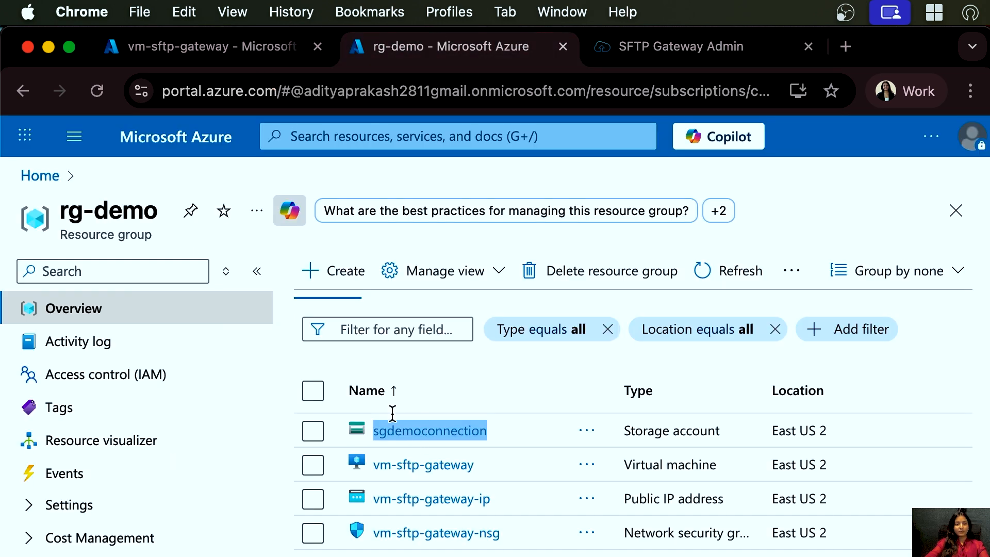
click(398, 434)
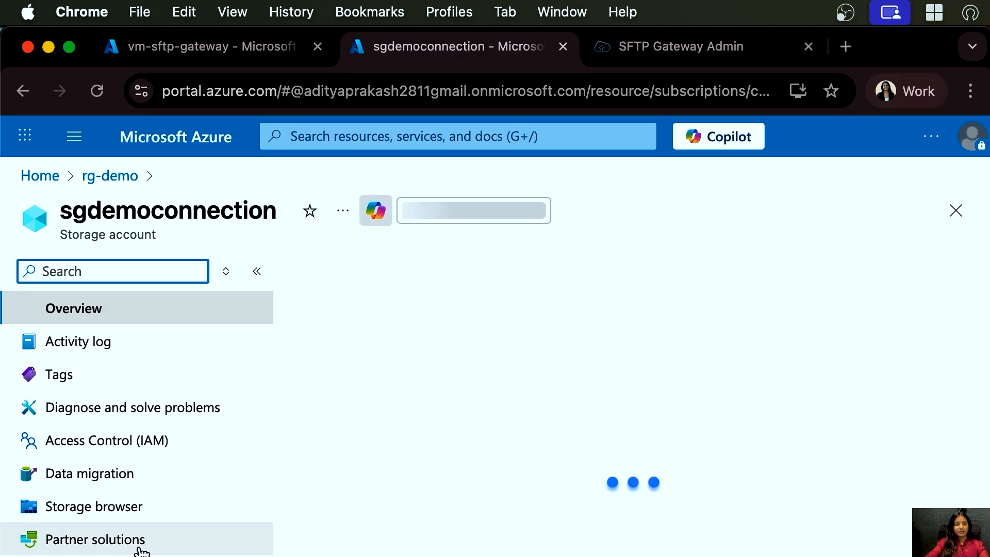
scroll(103, 545, down, 3)
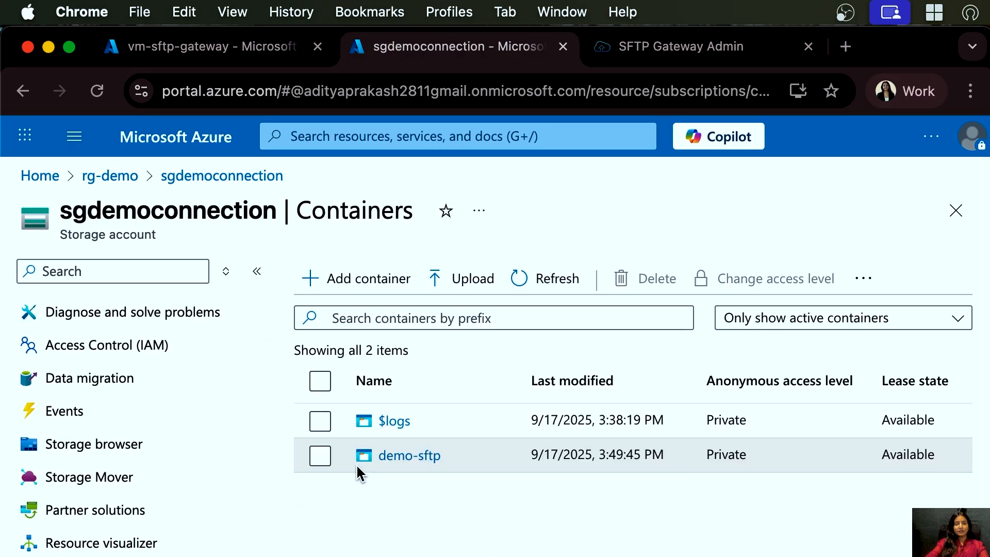
drag(457, 454, 378, 454)
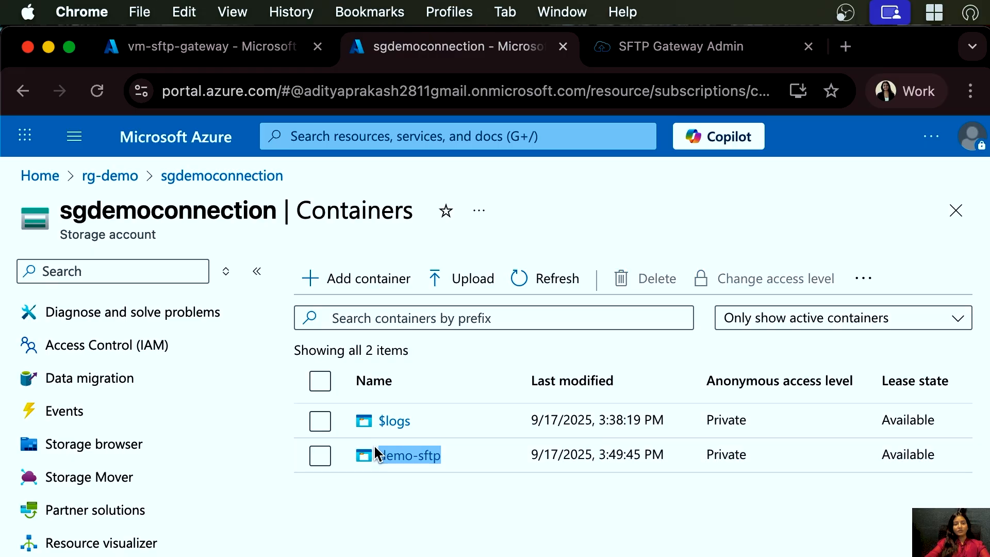
click(730, 46)
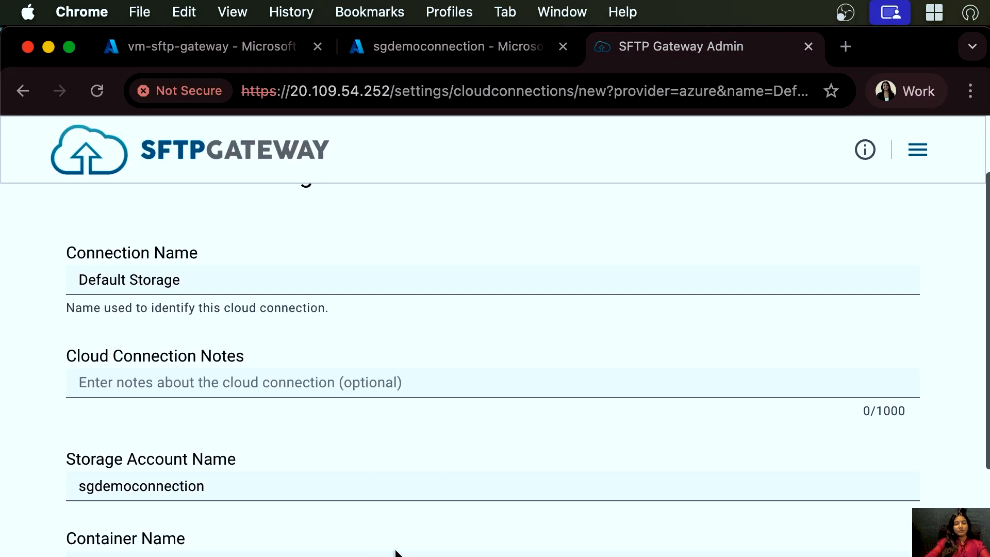
scroll(396, 552, down, 10)
click(332, 488)
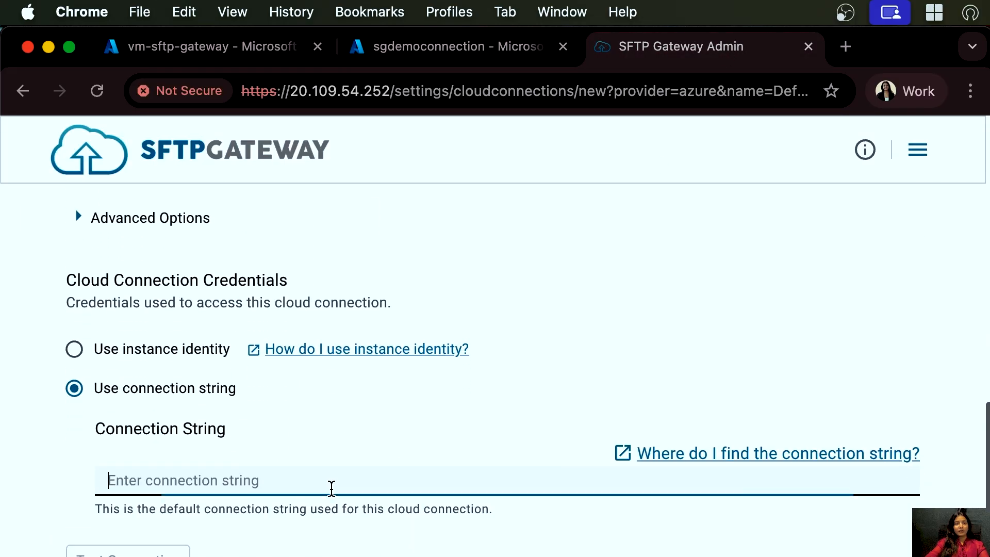
- Copy the storage account's connection string from its access keys and paste it into the Connection String field
click(444, 60)
scroll(137, 413, down, 5)
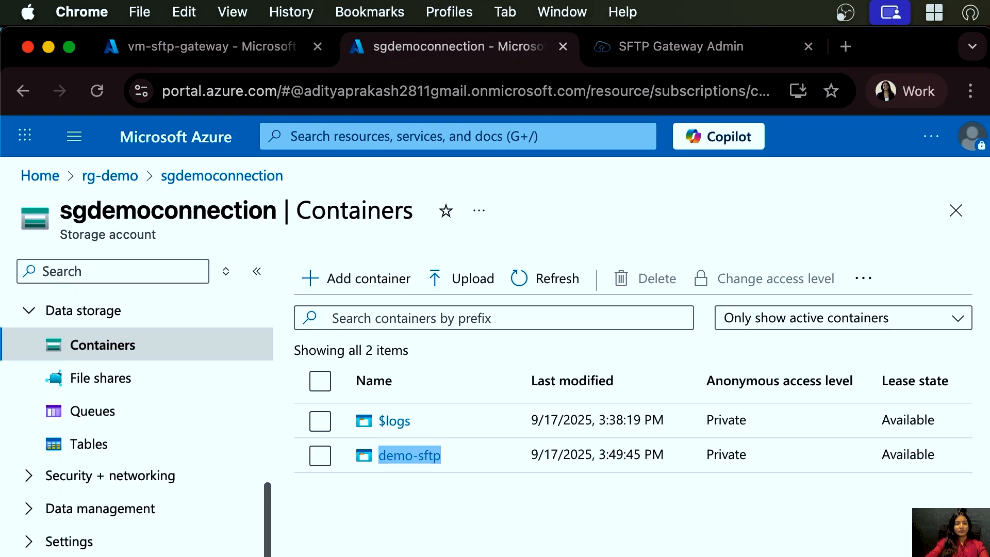
click(35, 476)
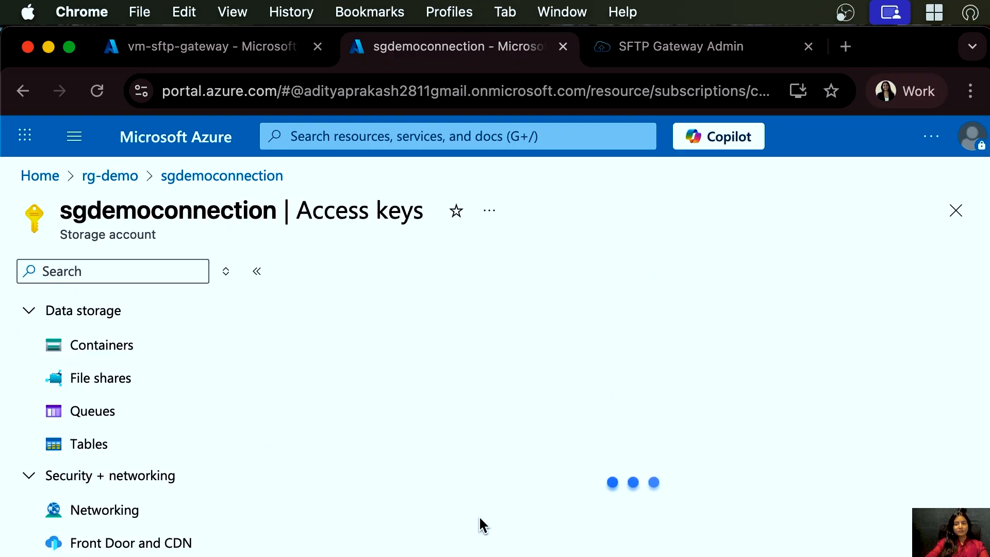
scroll(479, 519, down, 3)
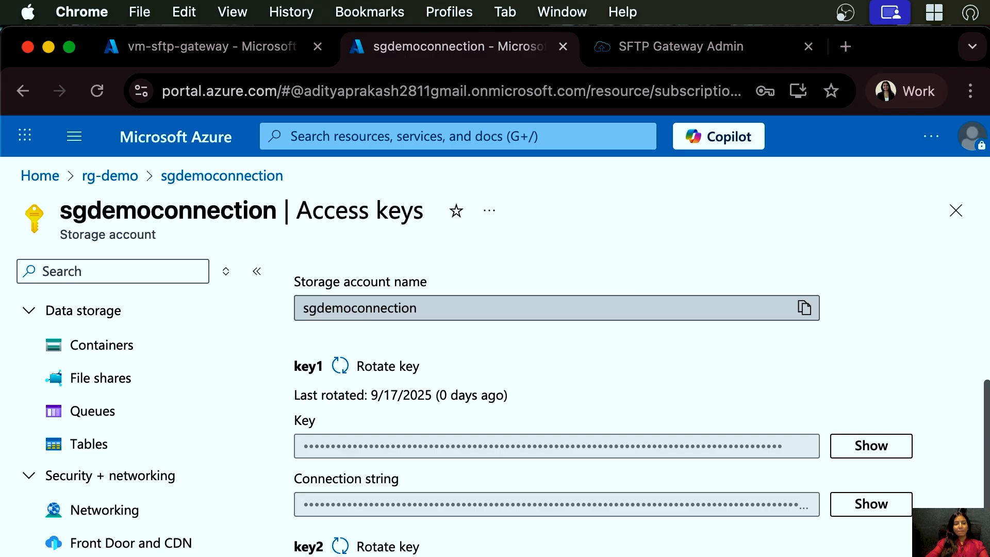
click(872, 505)
click(806, 506)
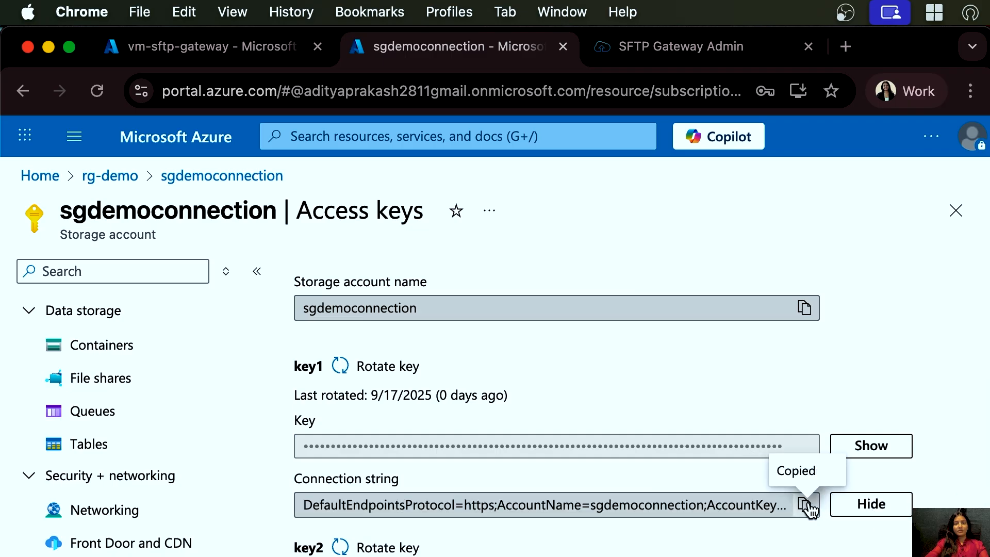
click(675, 47)
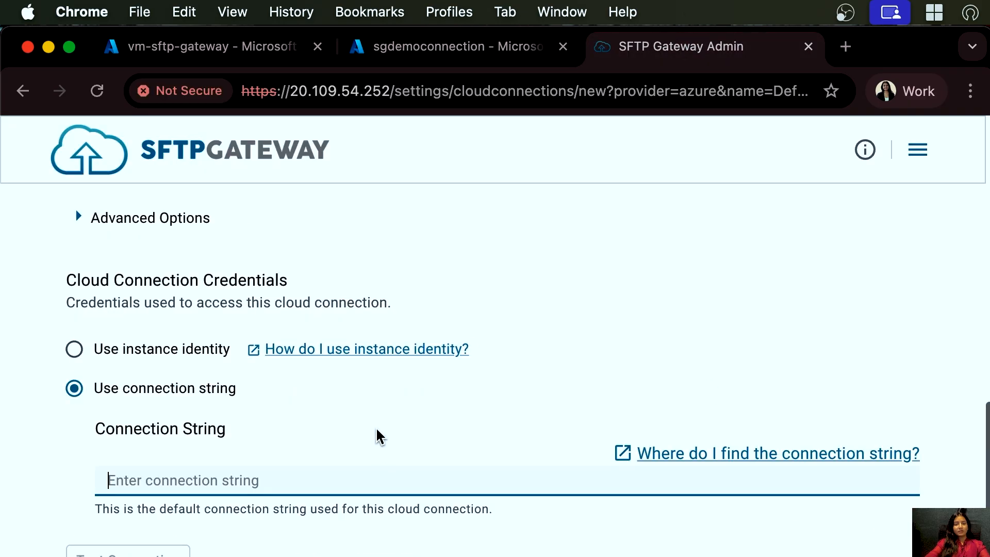
key(super+v)
key(Tab)
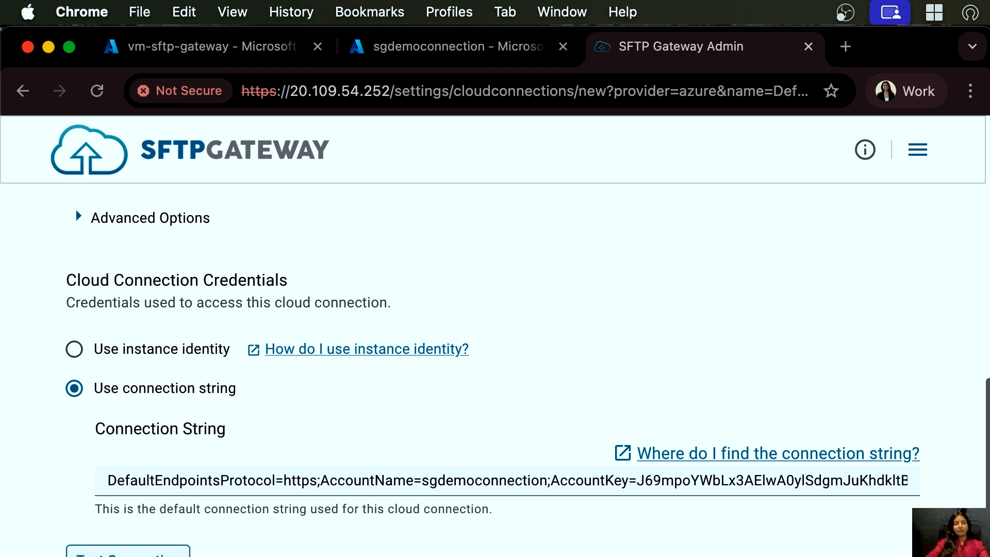
- Test the Azure Blob storage connection and save the Default Storage cloud connection
key(Return)
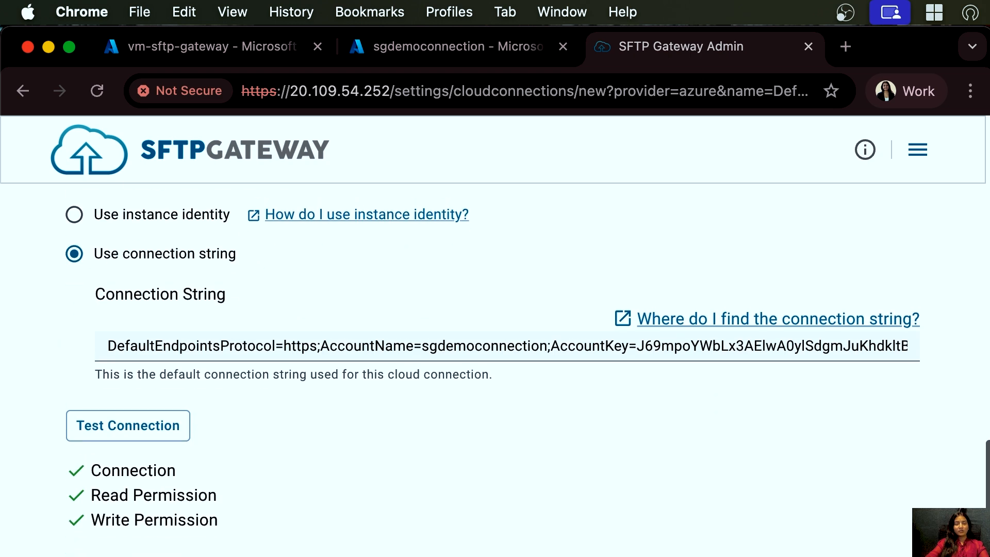
key(Return)
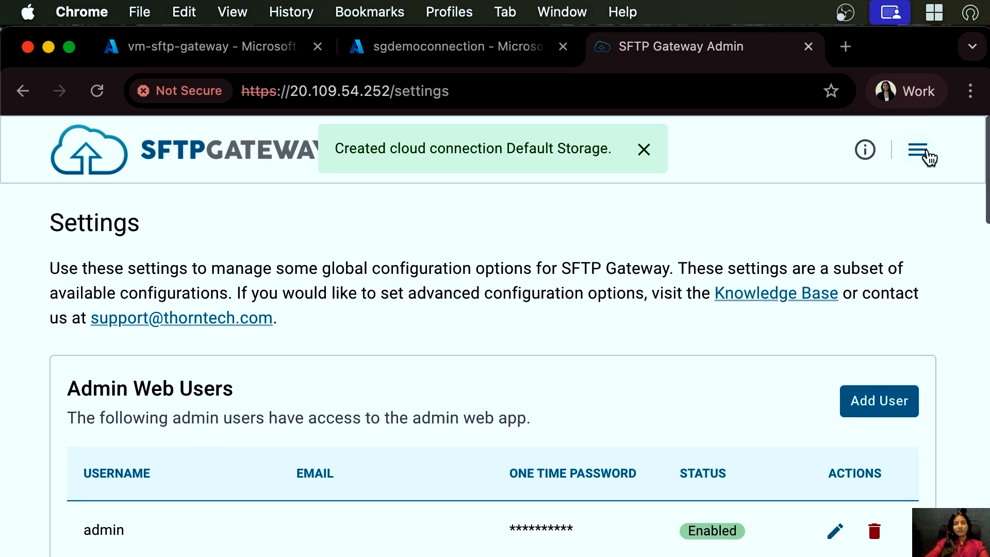
- Add a new SFTP folder named test-demo using the inherited cloud connection
click(927, 153)
click(867, 288)
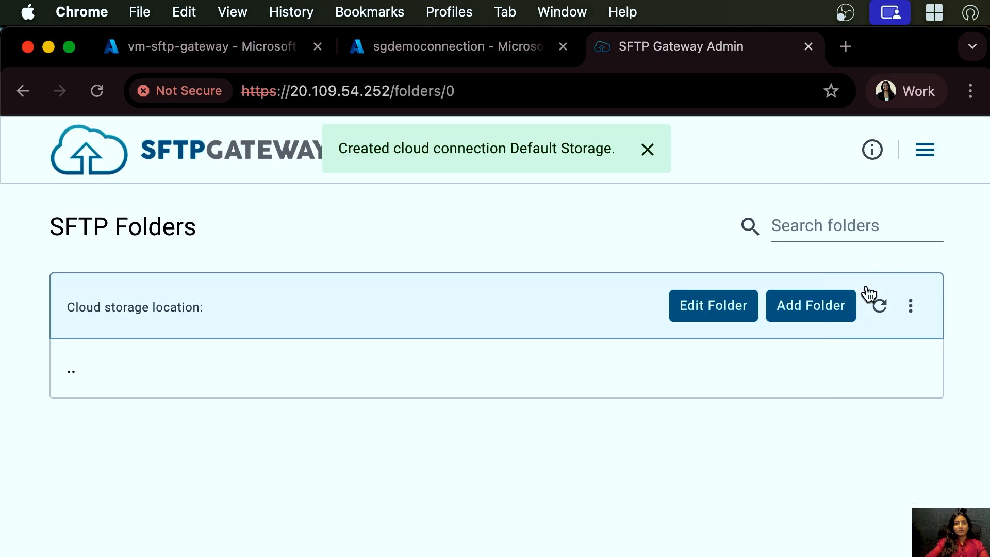
click(809, 315)
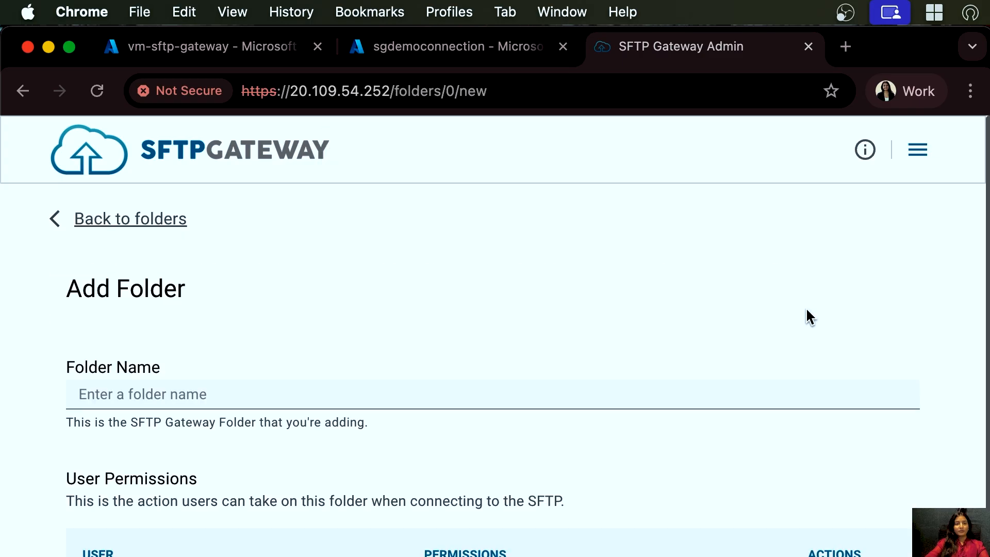
click(194, 395)
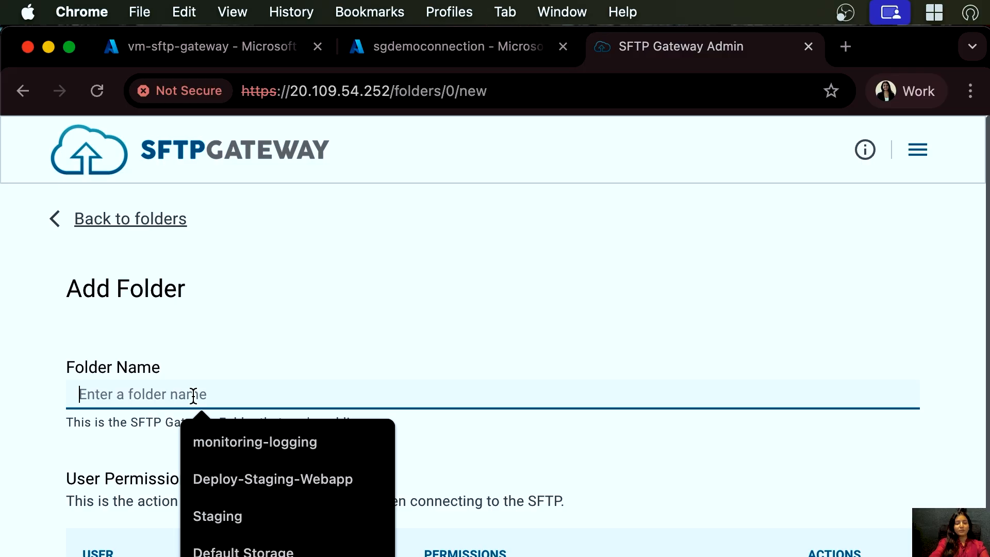
text(test-de)
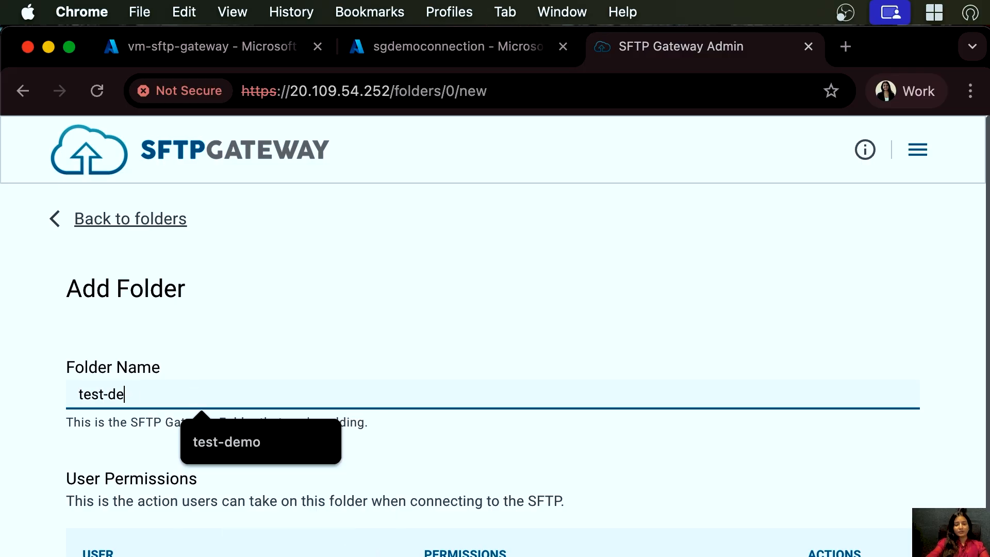
text(mo)
scroll(199, 542, down, 5)
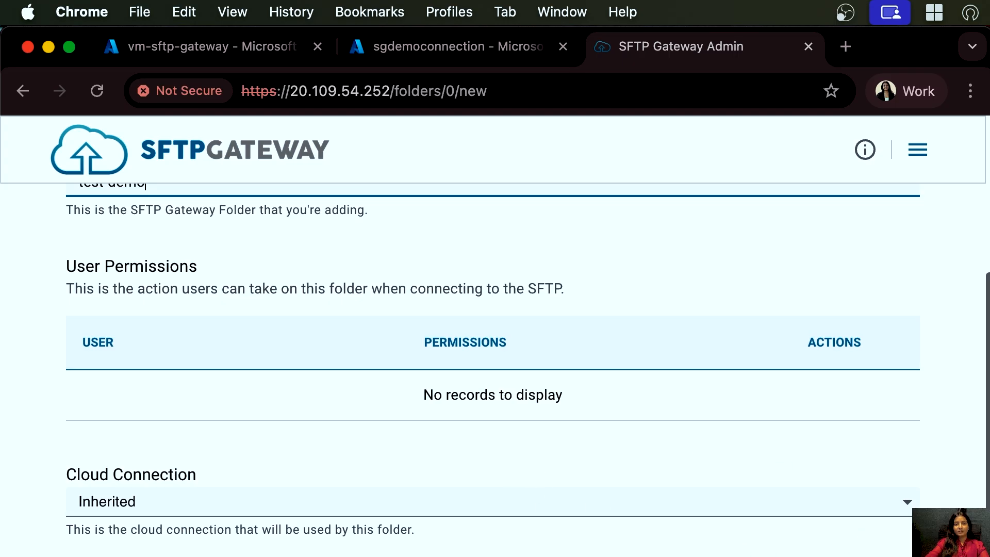
click(866, 556)
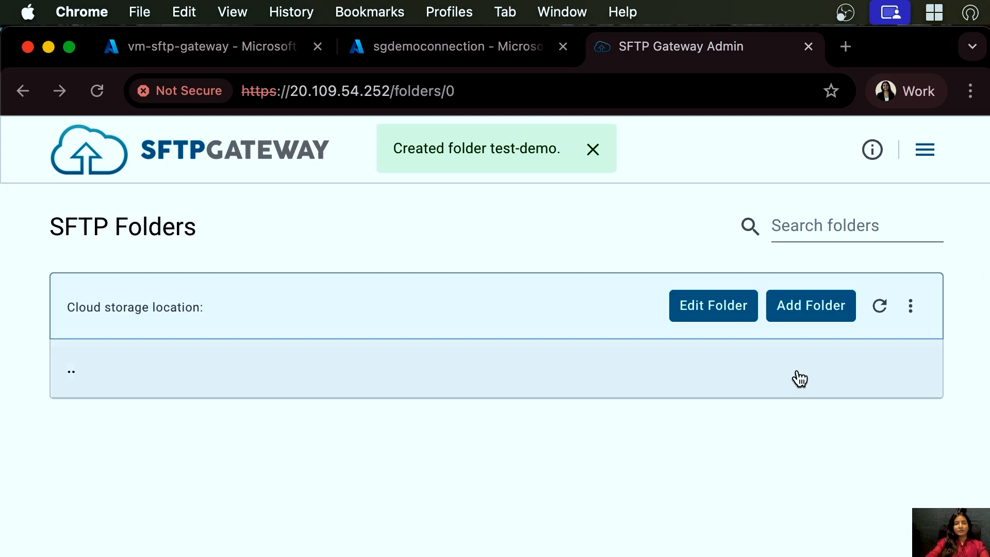
- Start adding a new SFTP user with the username test
click(924, 150)
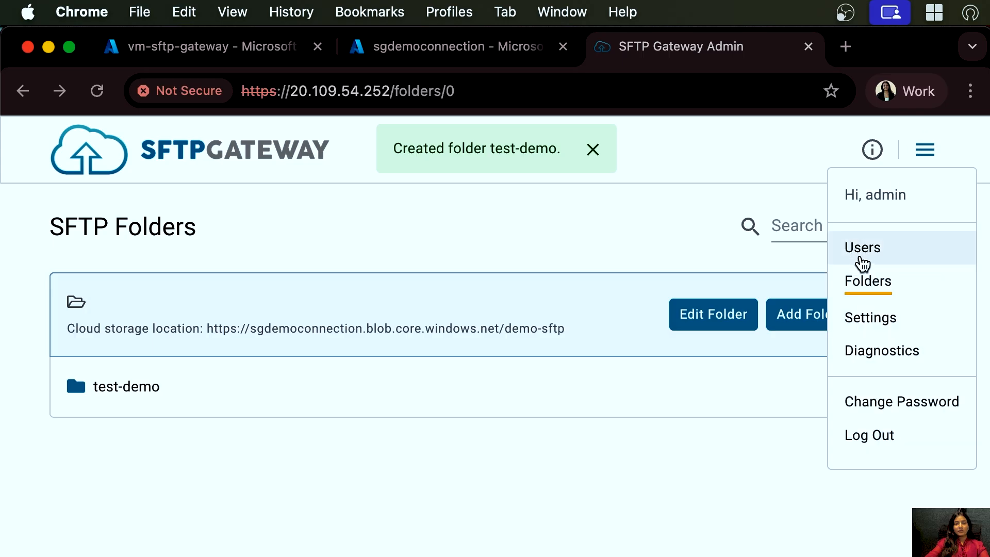
click(860, 250)
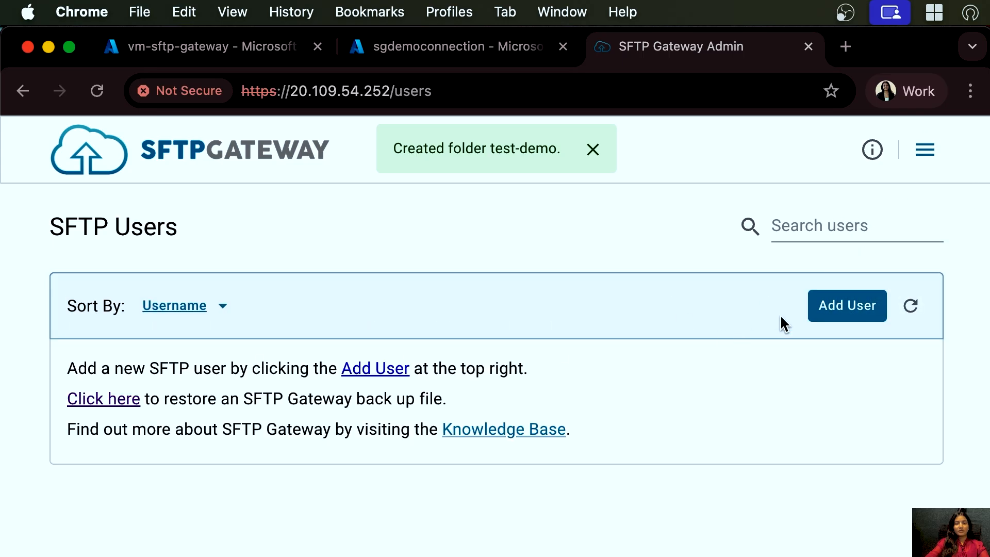
click(849, 313)
text(test)
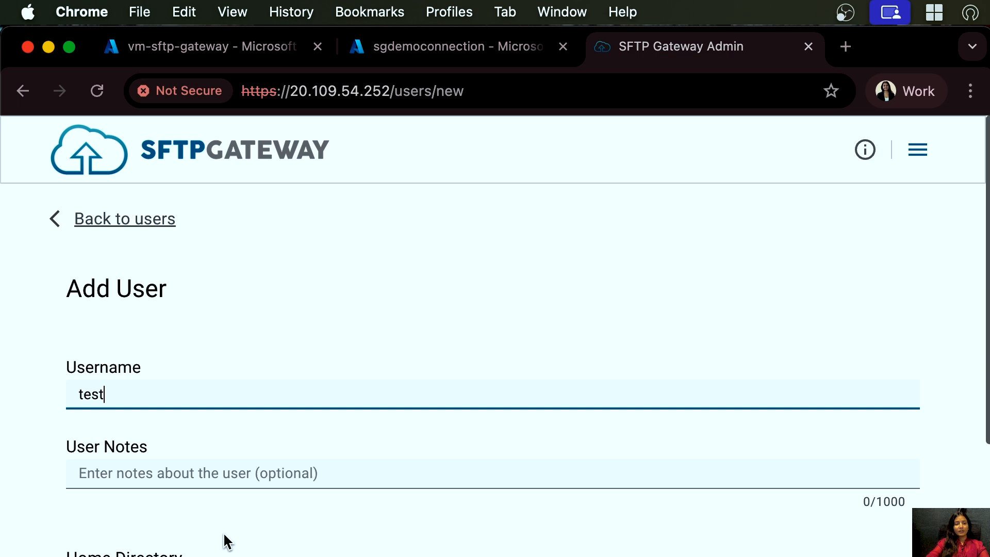
- Set the user's home directory to the test-demo folder with Read / Write permissions
scroll(226, 539, down, 5)
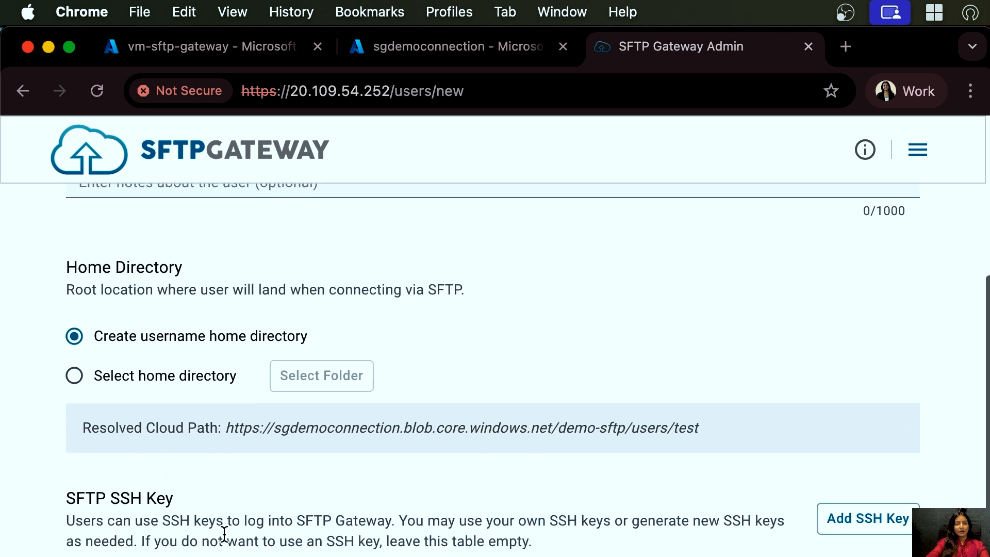
click(102, 380)
click(319, 382)
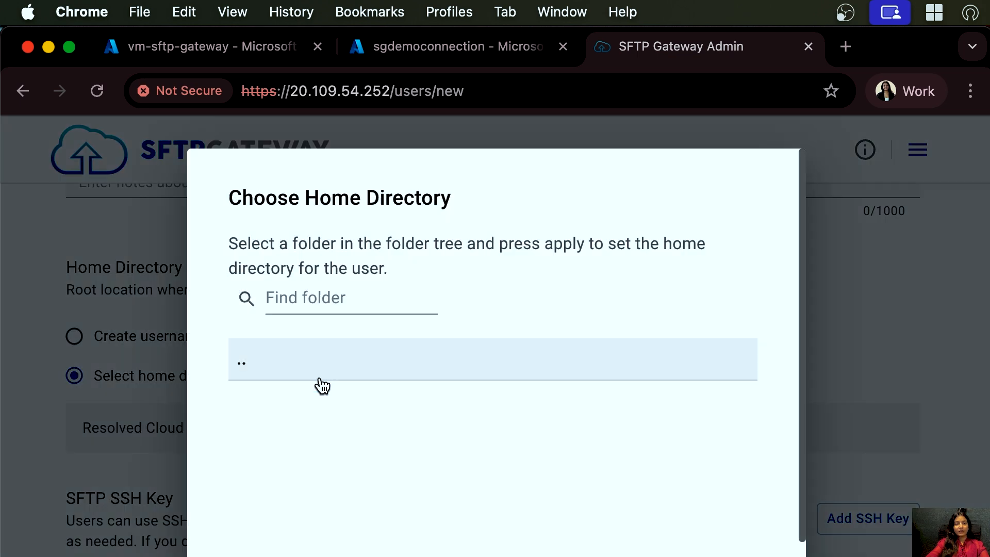
click(294, 429)
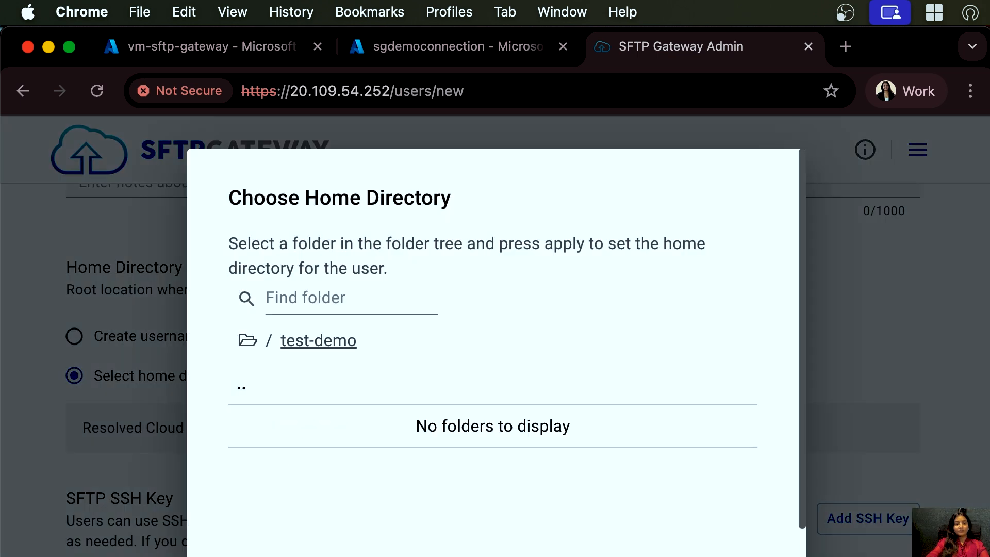
scroll(495, 350, down, 4)
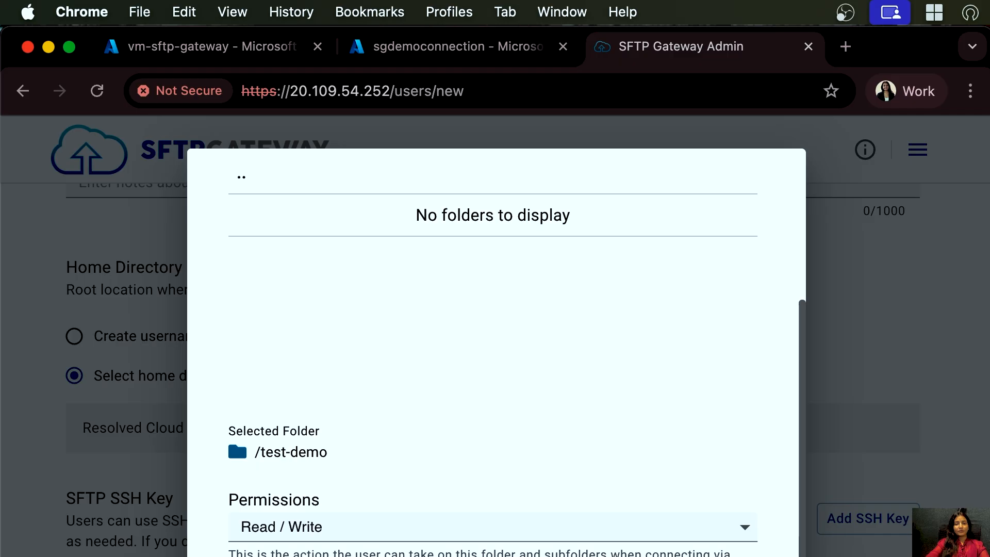
click(484, 553)
- Enable password login under Advanced Options, enter a new SFTP password for the user, and save the user
scroll(484, 520, down, 4)
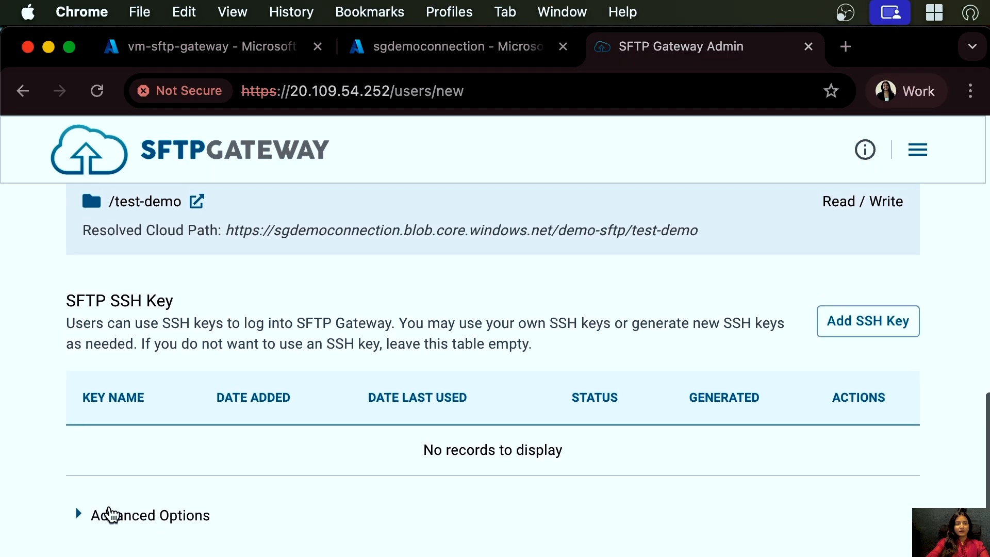
click(111, 514)
scroll(115, 510, down, 7)
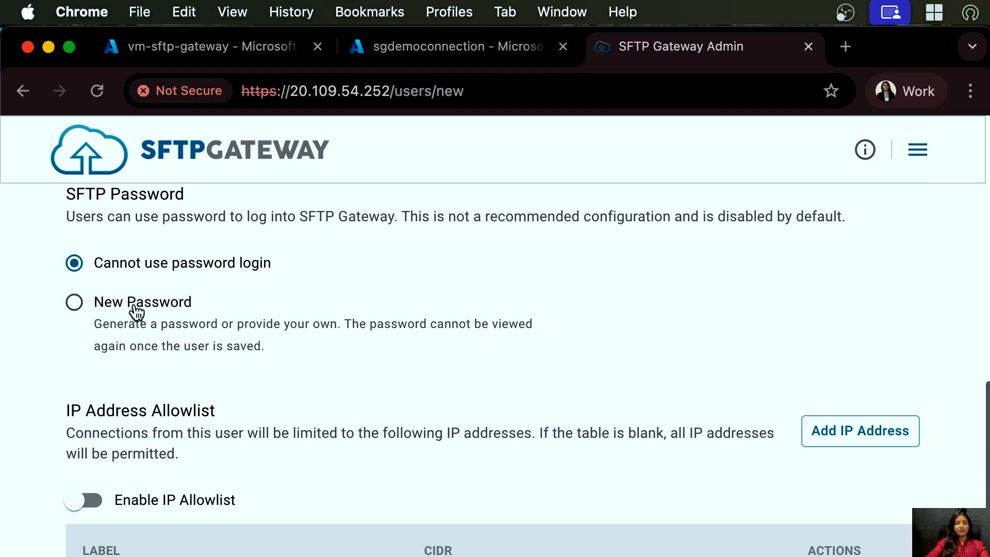
click(137, 310)
click(212, 405)
text(••••••)
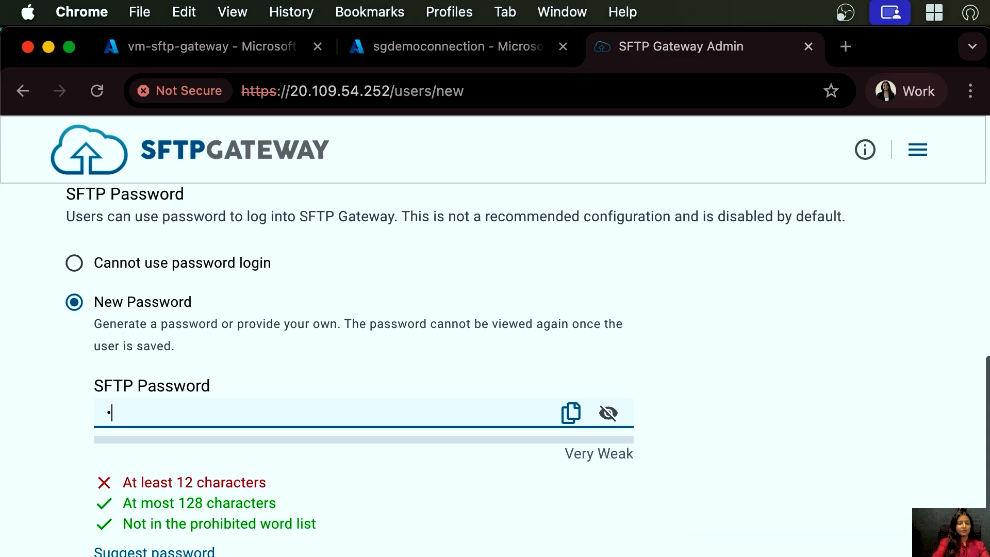
text(••••)
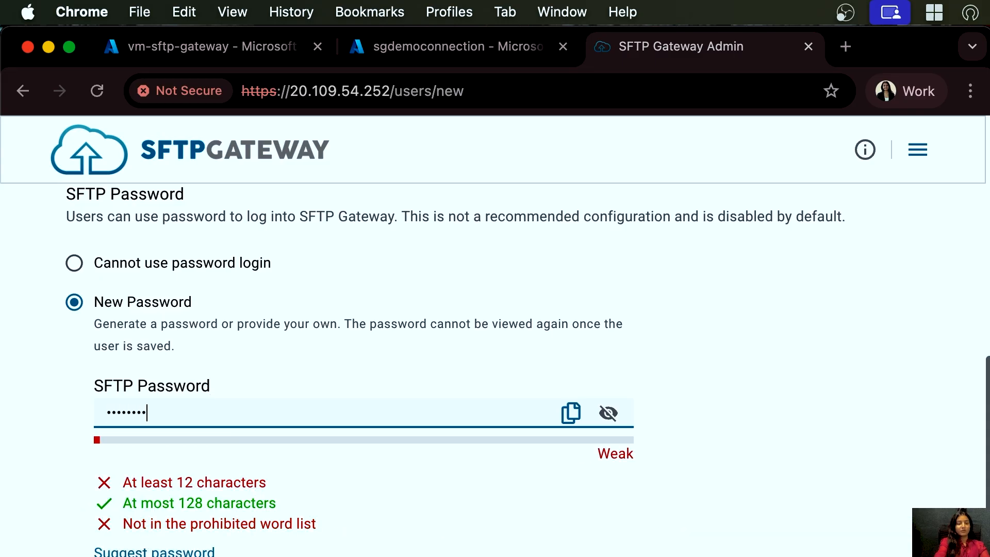
text(••)
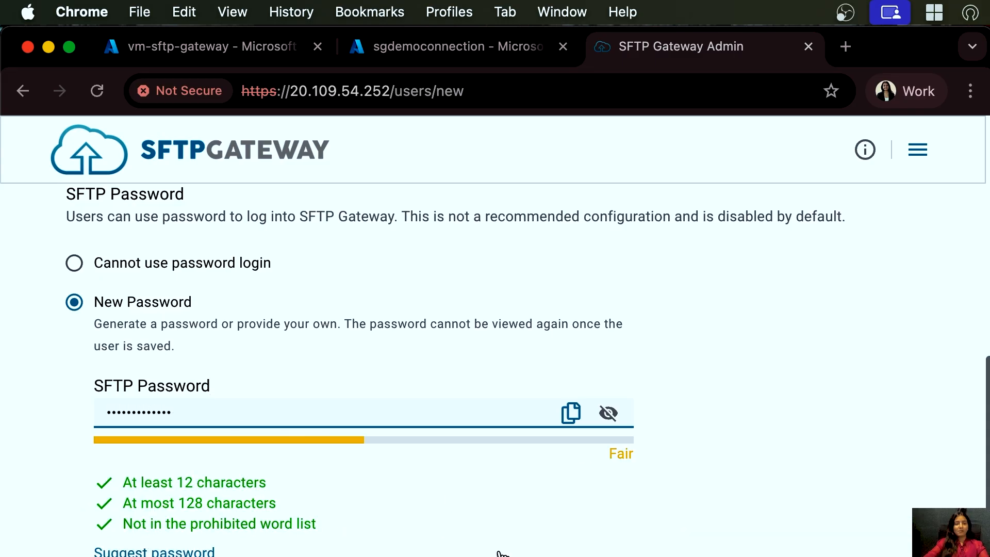
scroll(504, 515, down, 5)
scroll(504, 369, down, 10)
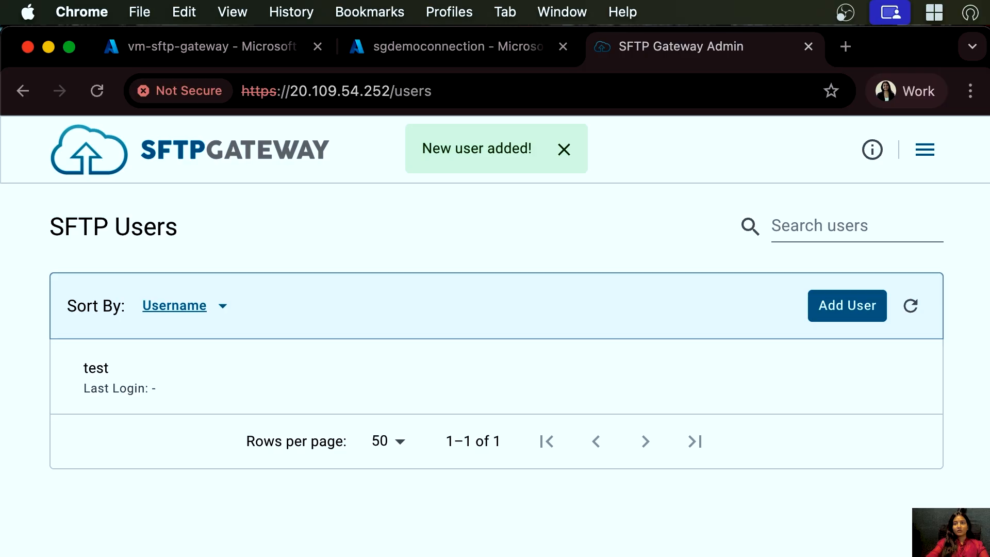
- Switch to FileZilla
key(super+space)
text(fil)
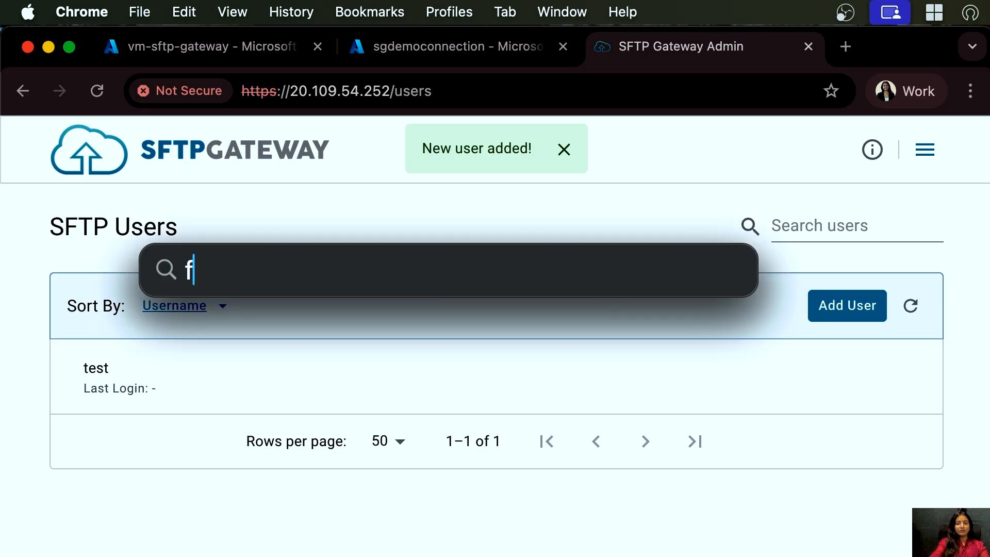
key(Return)
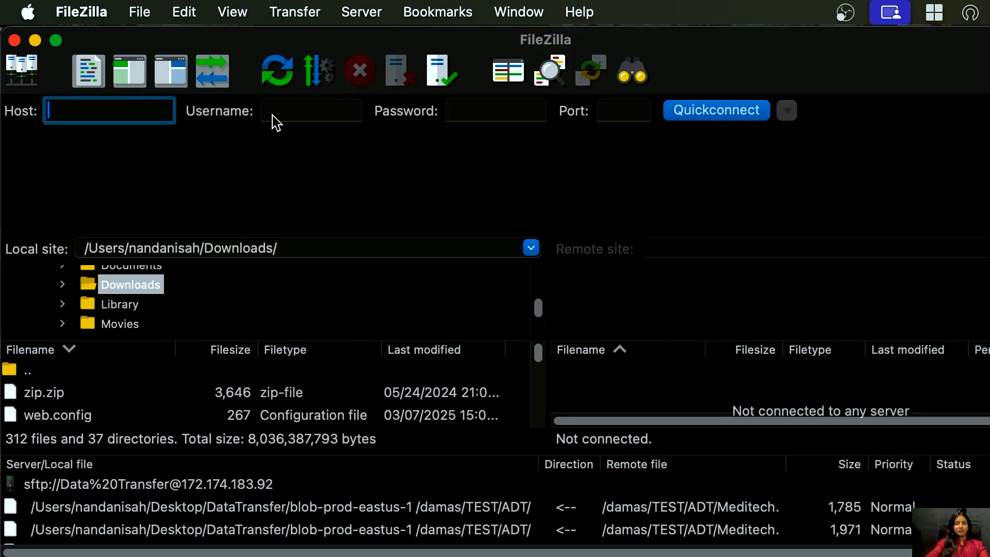
- Copy the vm-sftp-gateway virtual machine's public IP address from its Azure overview page
key(super+Tab)
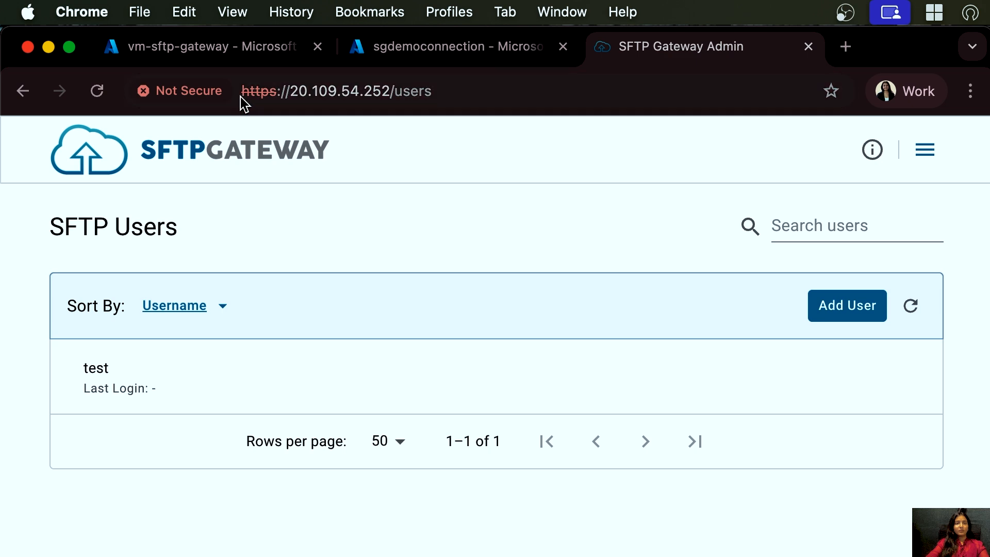
click(219, 51)
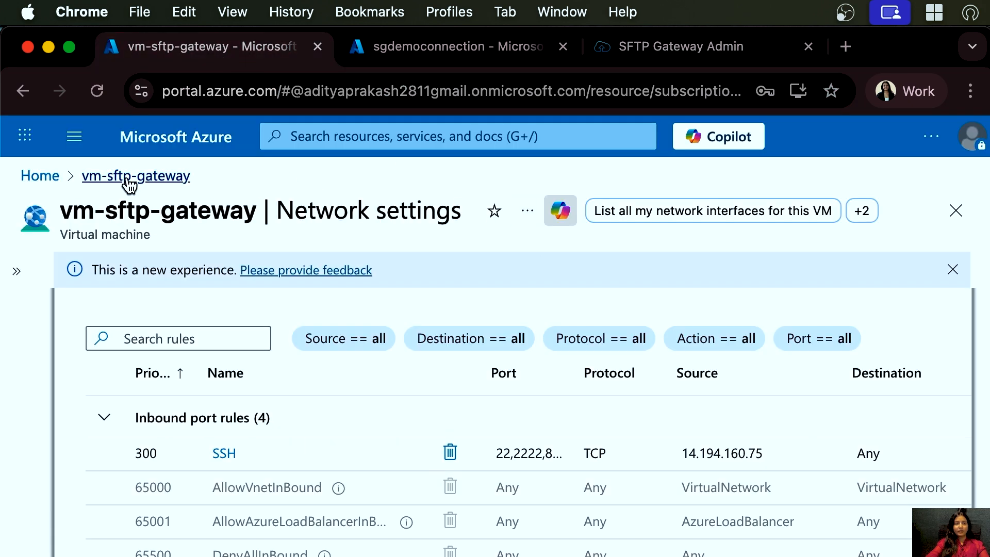
click(14, 272)
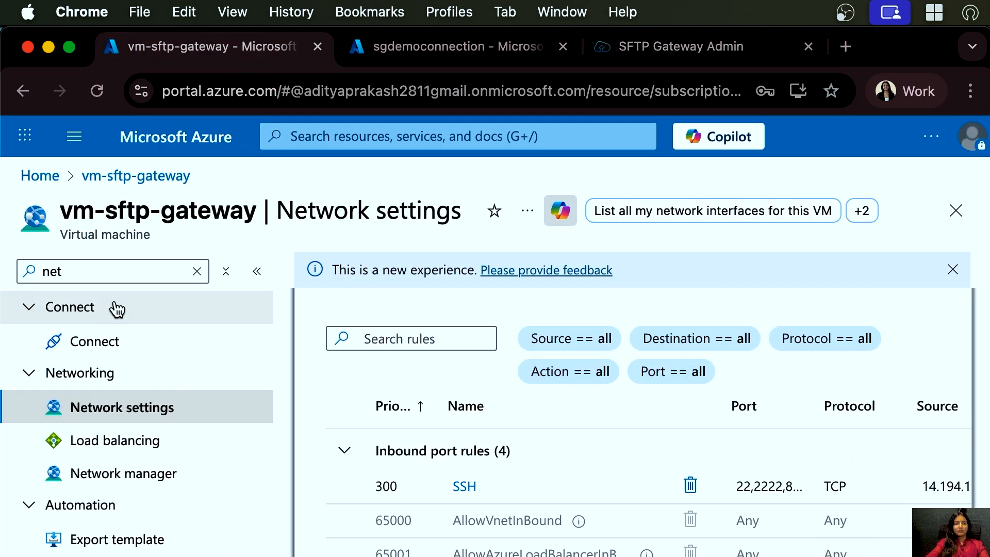
click(197, 271)
click(90, 316)
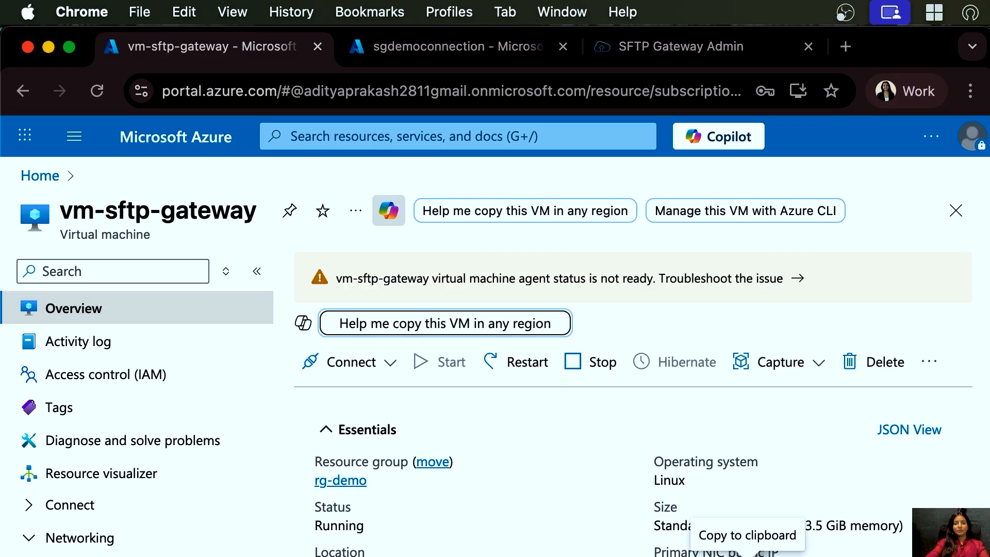
click(671, 495)
- Paste the VM's IP address 20.109.54.252 as the host and enter test as the username in FileZilla
click(663, 63)
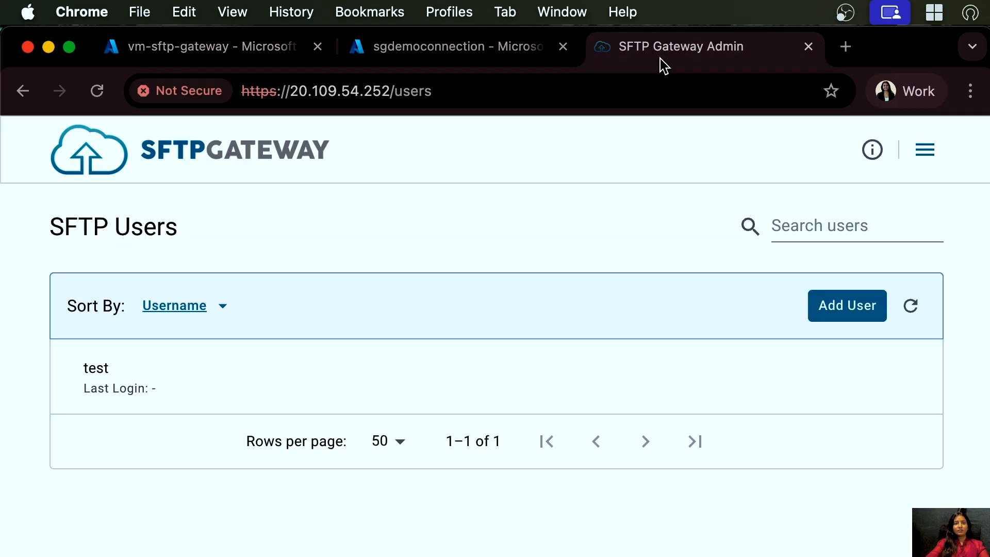
key(super+Tab)
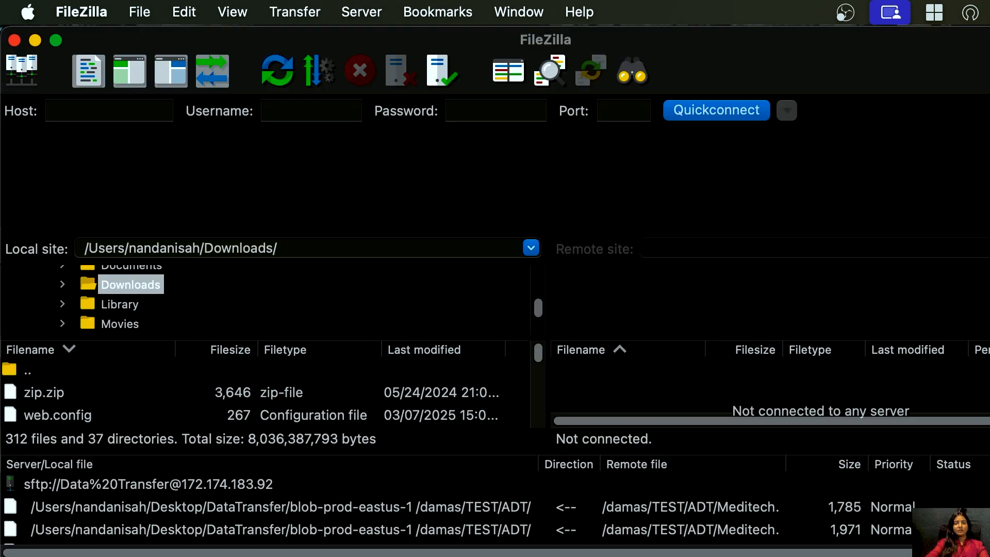
click(146, 113)
key(super+v)
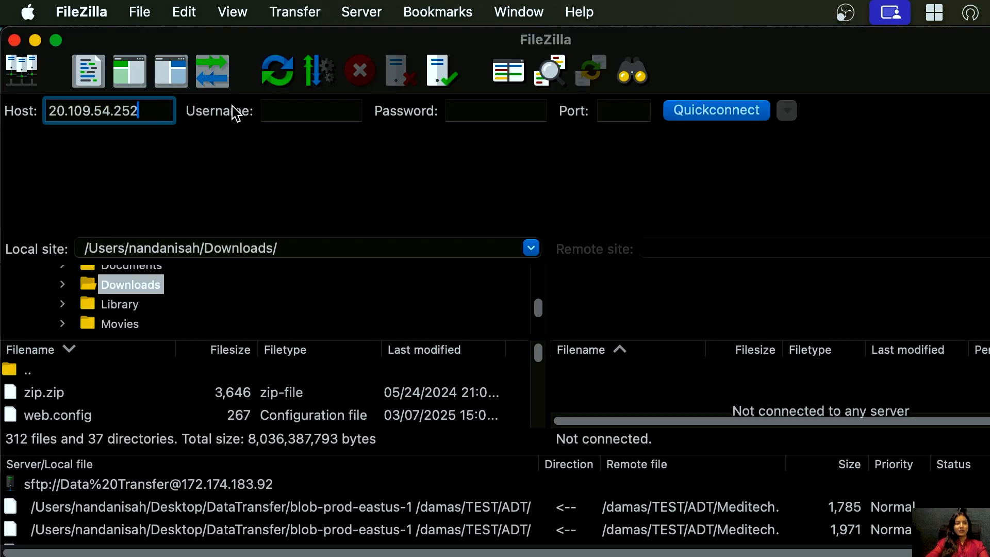
click(288, 114)
text(test)
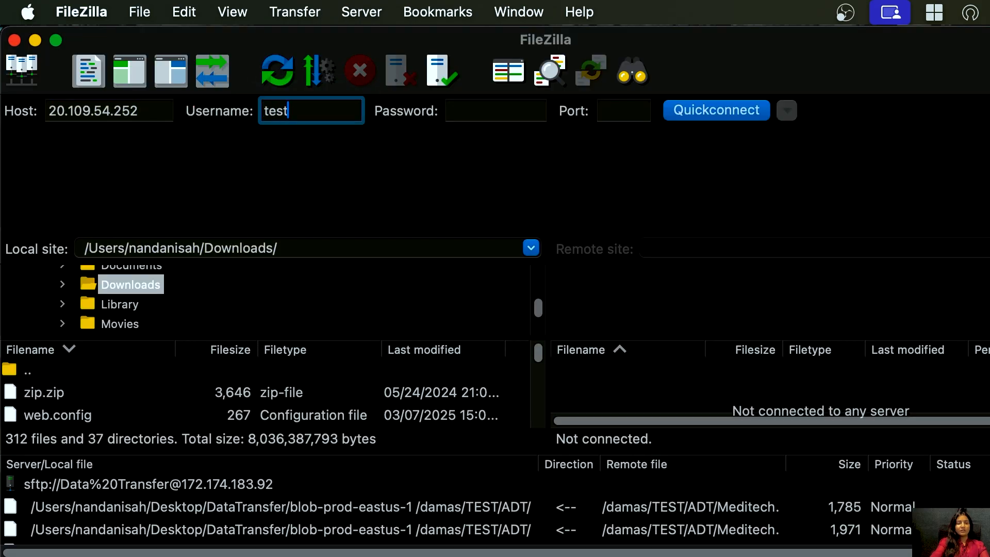
- Enter the SFTP user's password, set the port to 22, and quick-connect to the gateway
click(484, 110)
text(test)
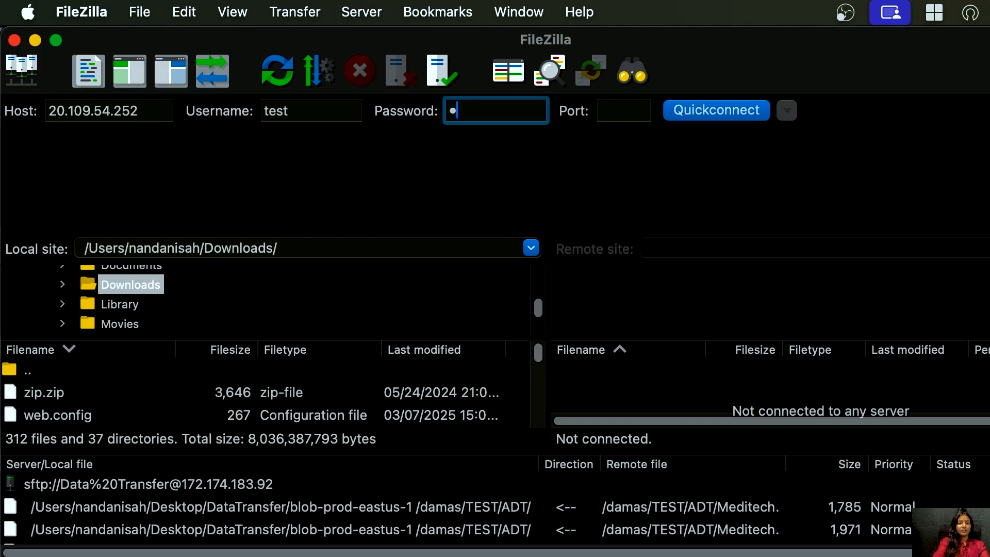
text(•••••)
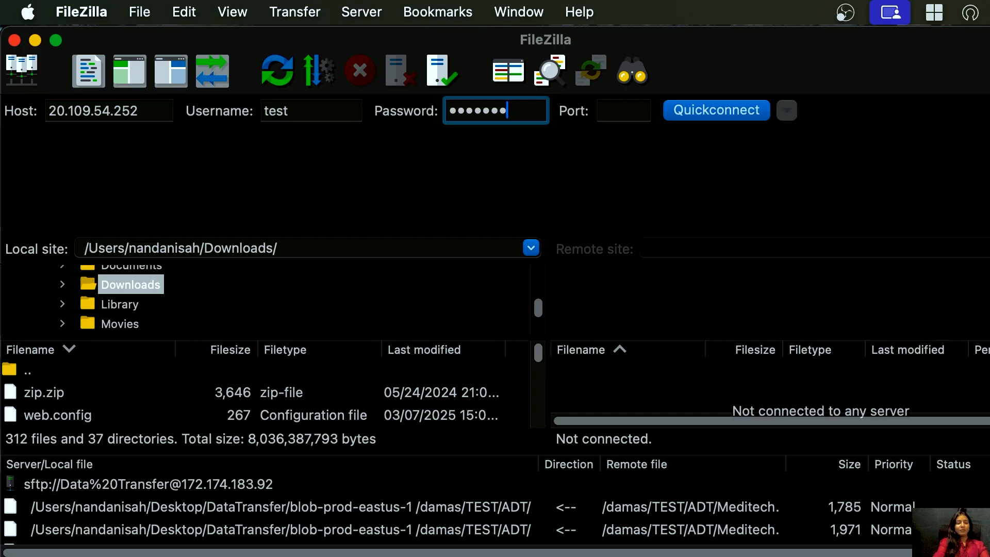
text(•••)
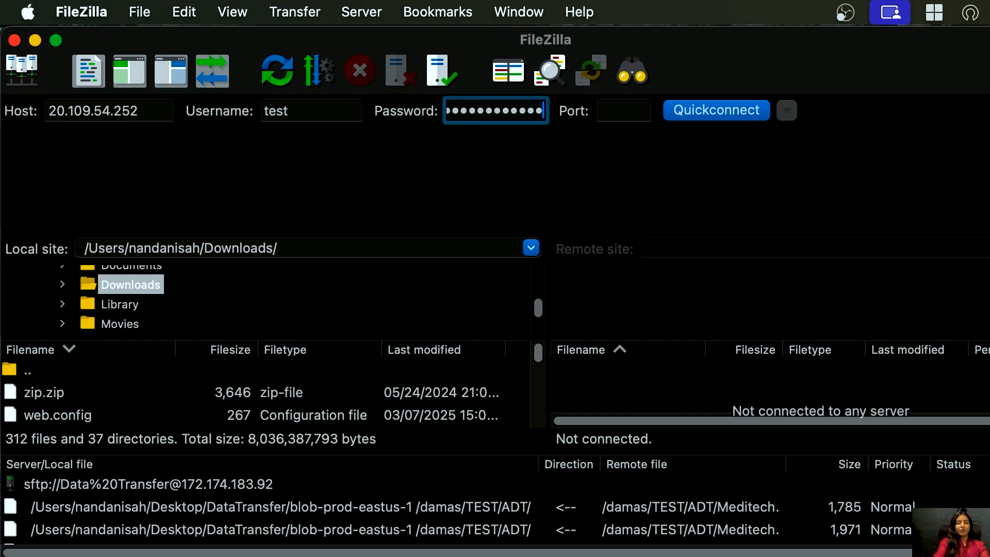
click(630, 111)
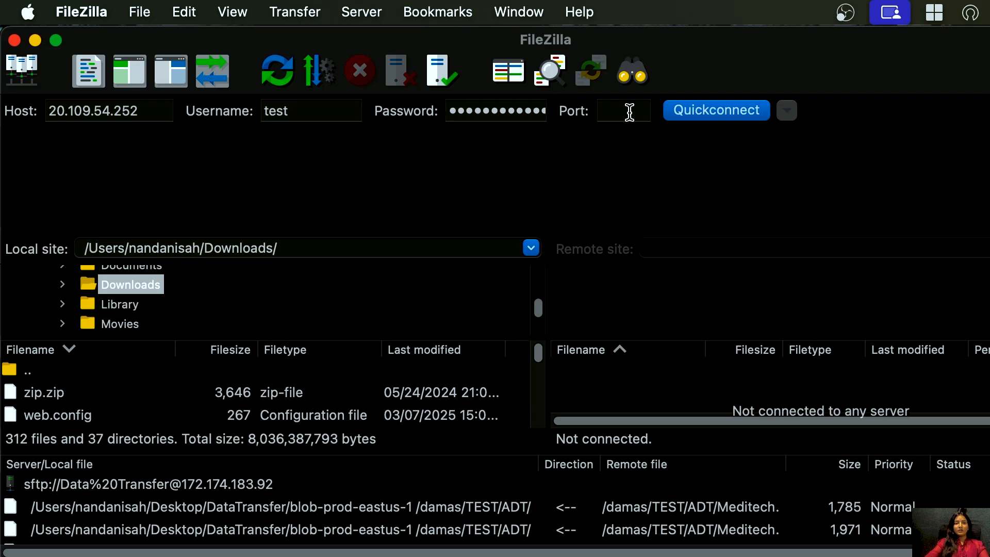
text(22)
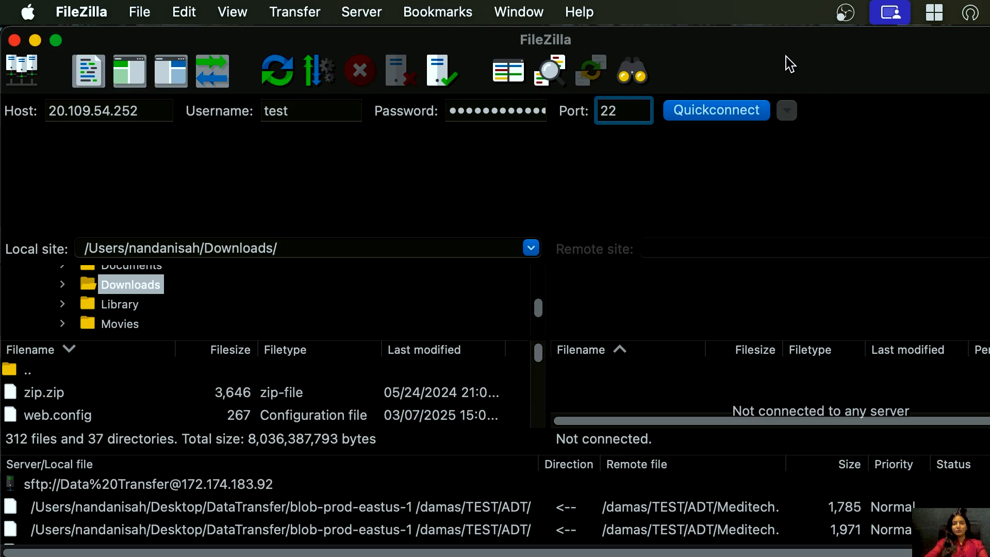
click(721, 117)
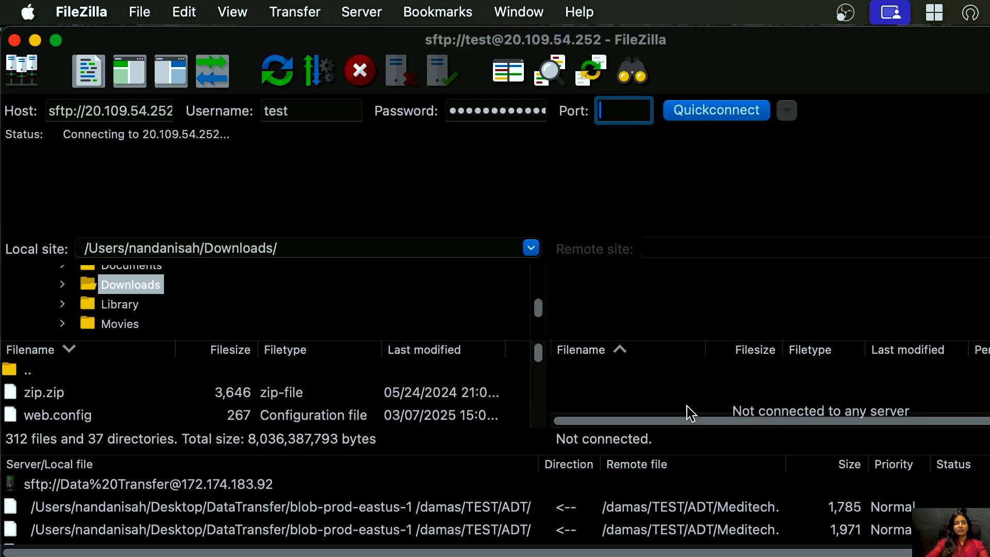
click(780, 438)
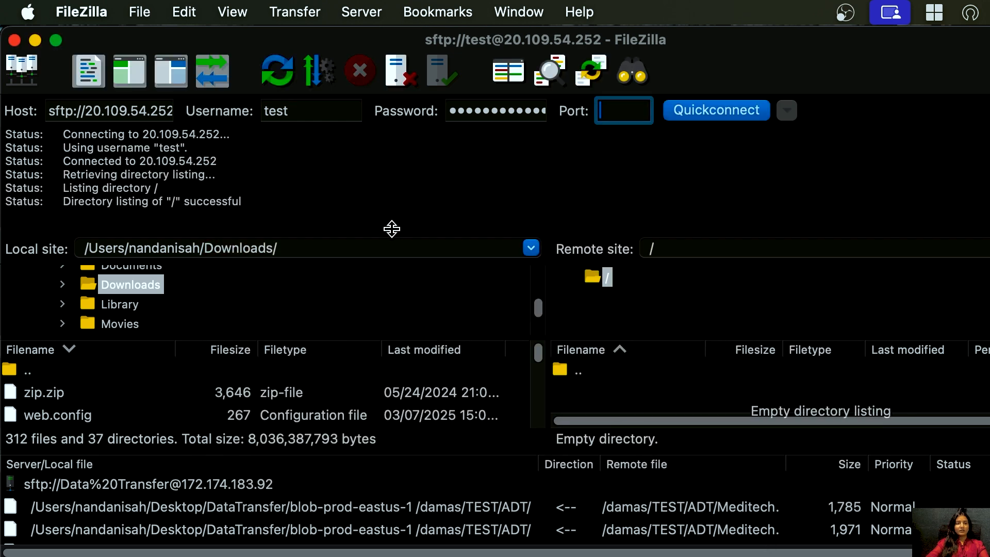
- Upload logs_892.zip from the local Downloads folder to the remote root directory
click(312, 253)
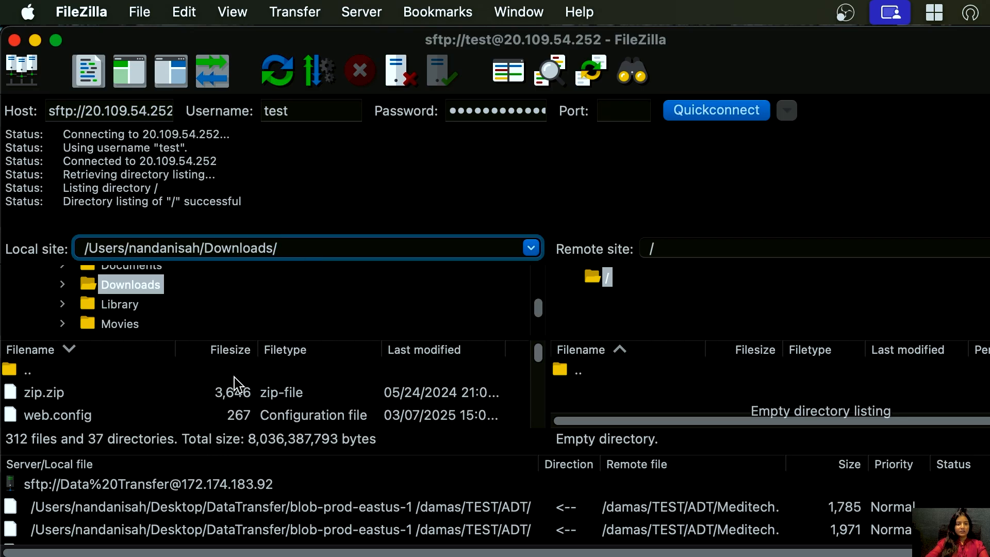
scroll(237, 384, down, 2)
scroll(237, 384, down, 15)
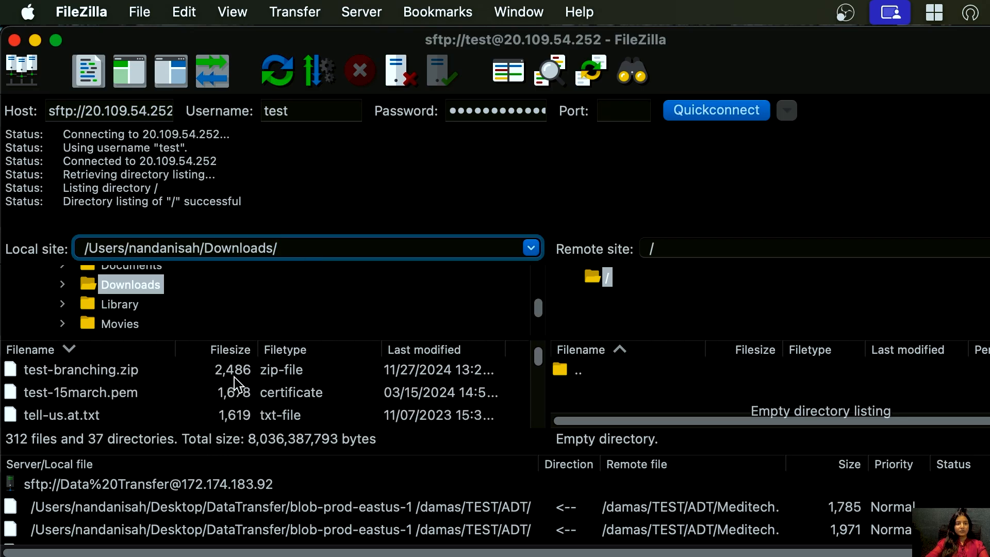
scroll(236, 384, down, 10)
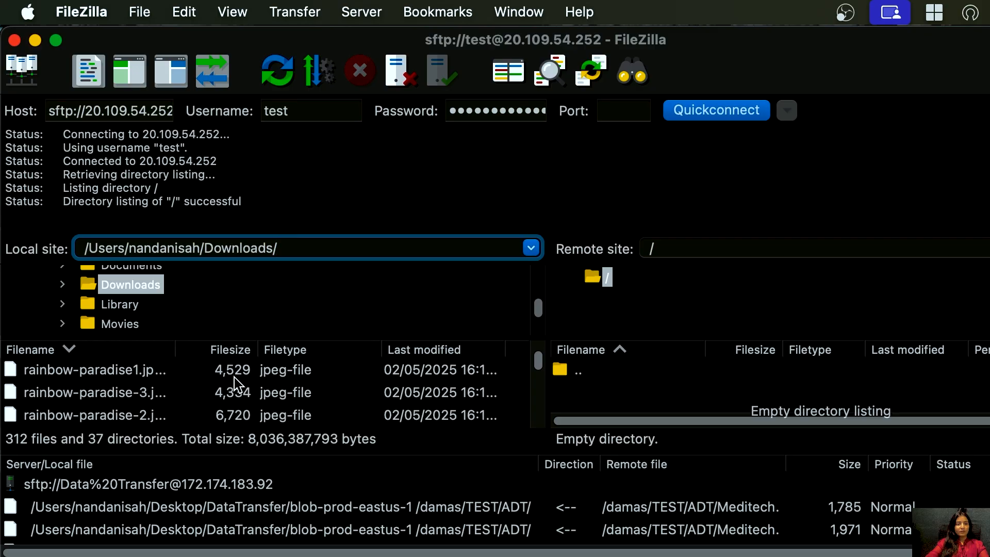
scroll(236, 385, down, 10)
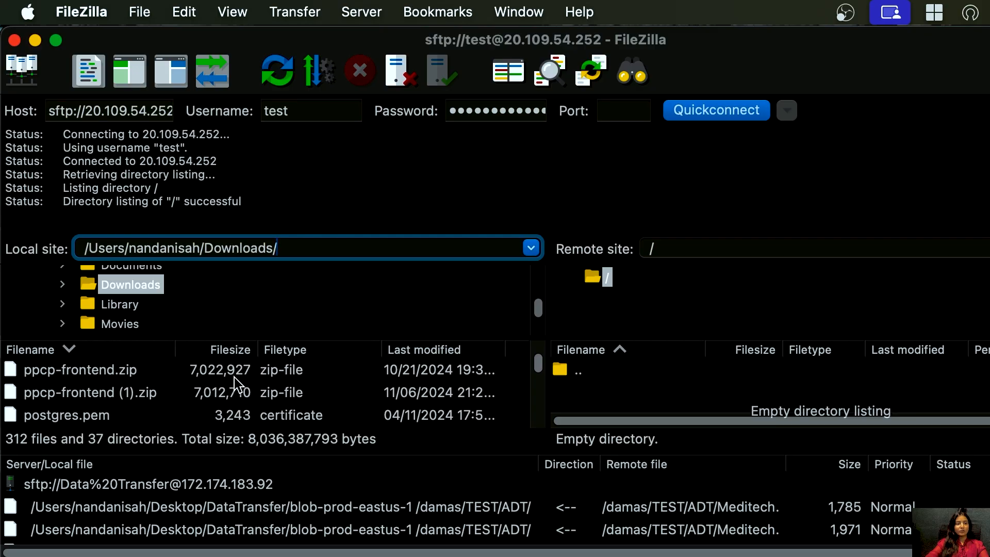
scroll(235, 384, down, 10)
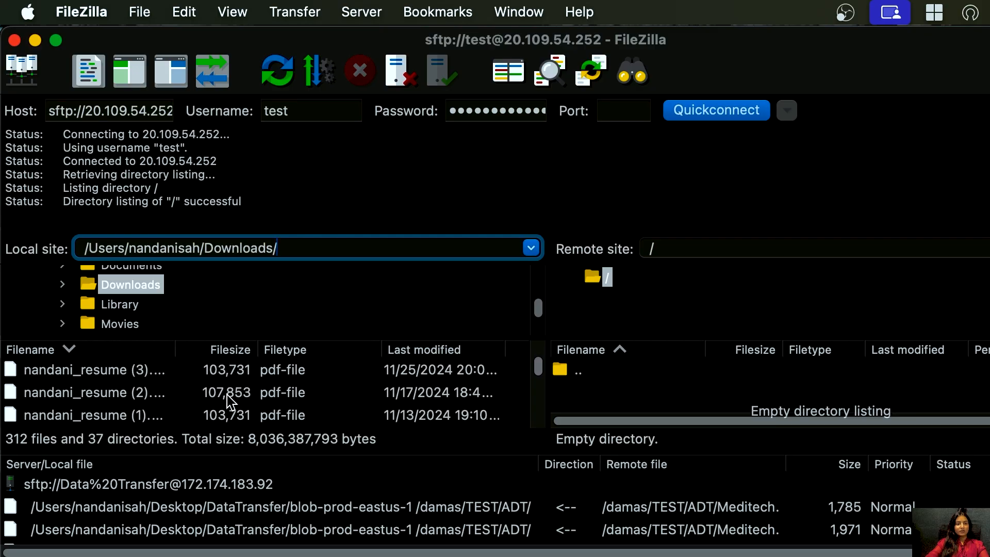
click(92, 420)
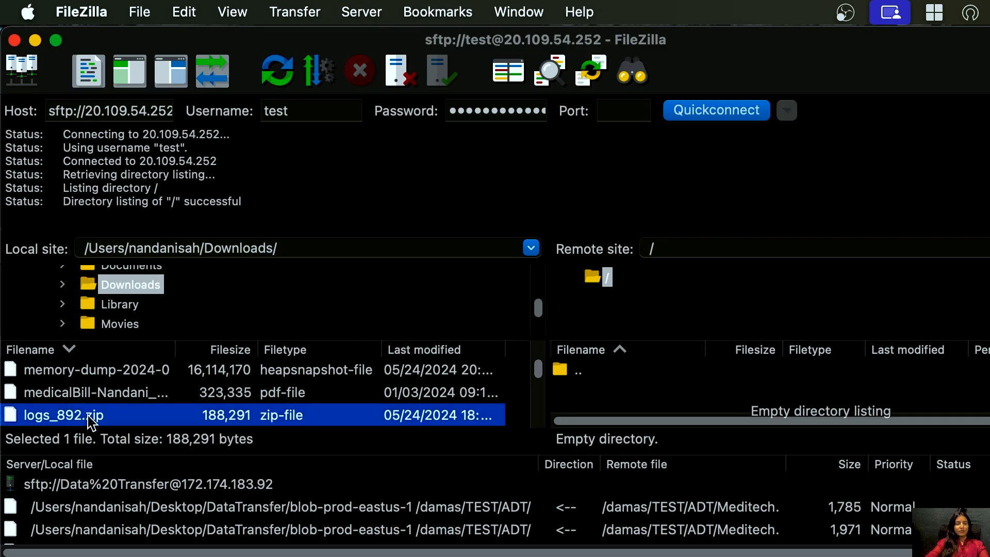
drag(92, 421, 665, 397)
- Open the test-demo folder in the demo-sftp container of the sgdemoconnection storage account to check the uploaded file
key(super+Tab)
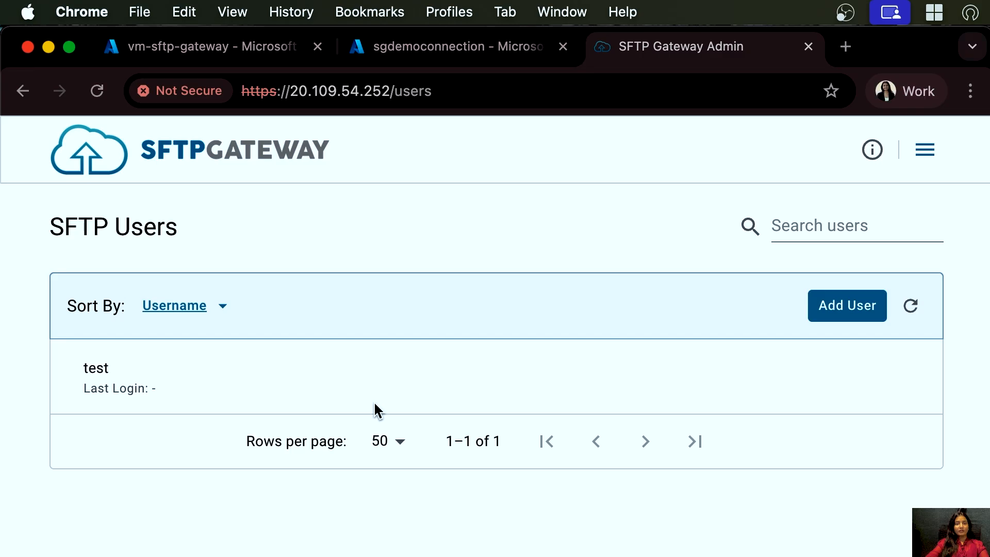
click(421, 52)
click(88, 345)
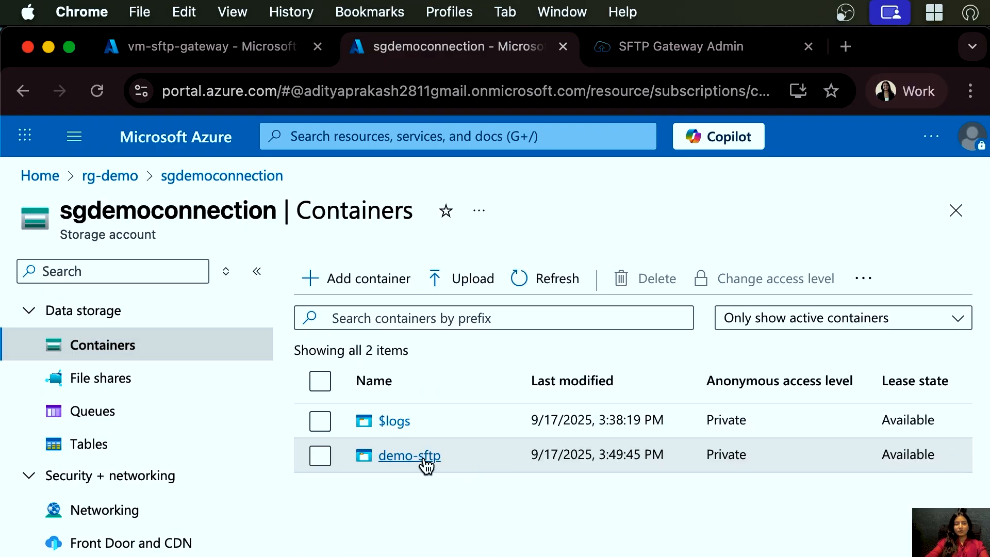
click(418, 456)
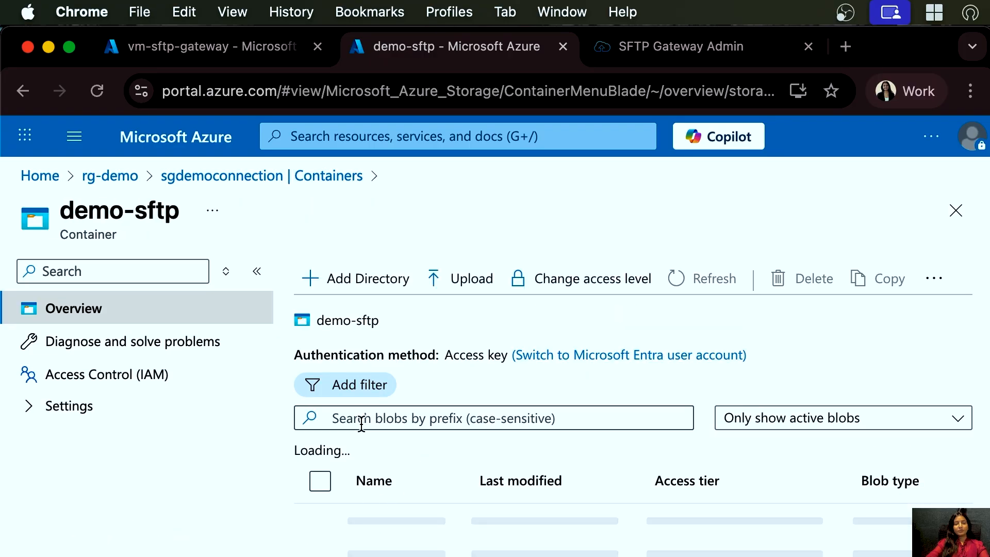
click(408, 522)
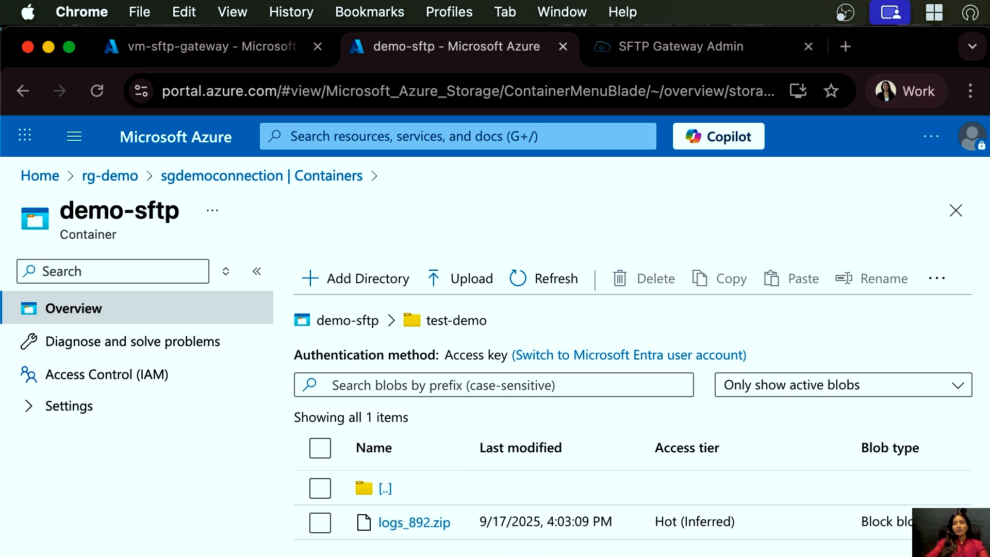
- Open the Terminal app through Spotlight
key(super+space)
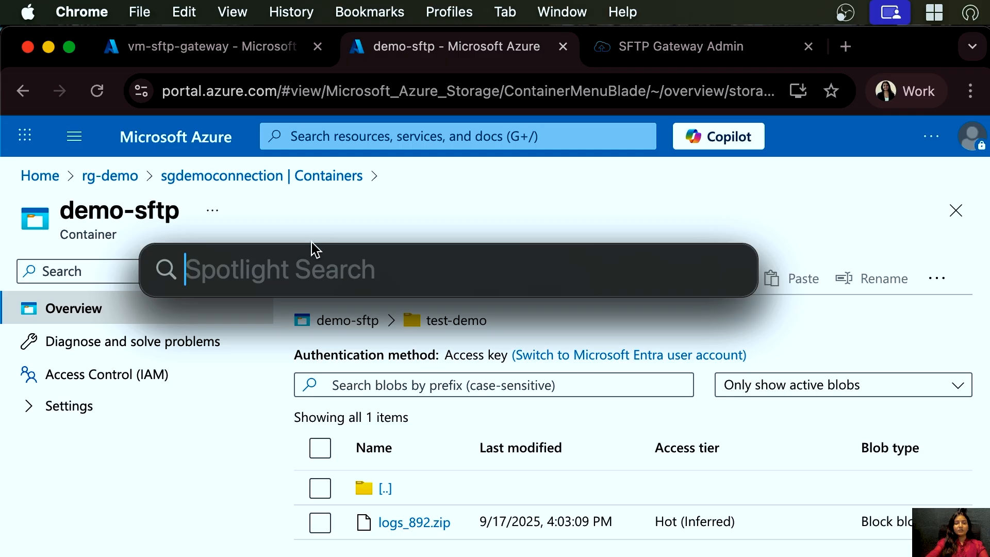
text(ter)
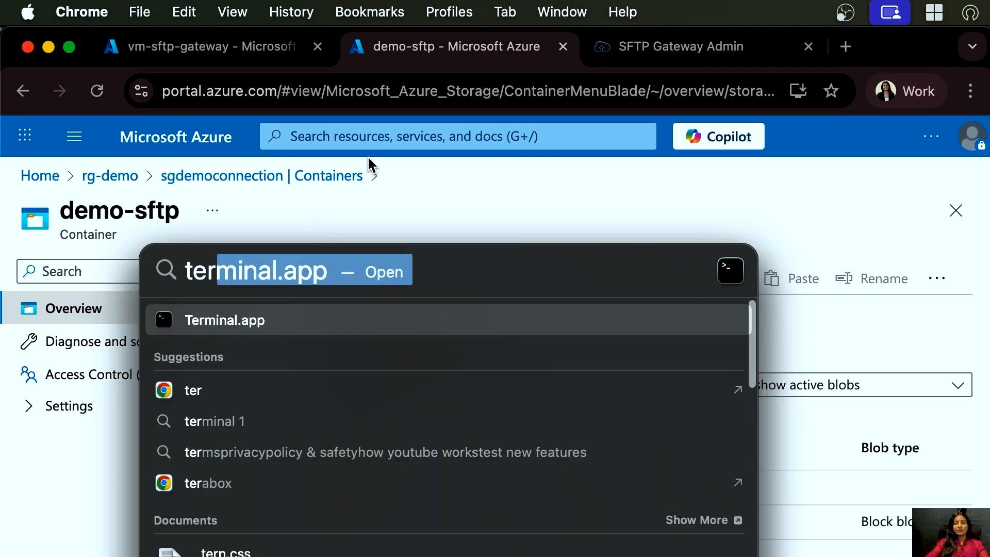
key(Return)
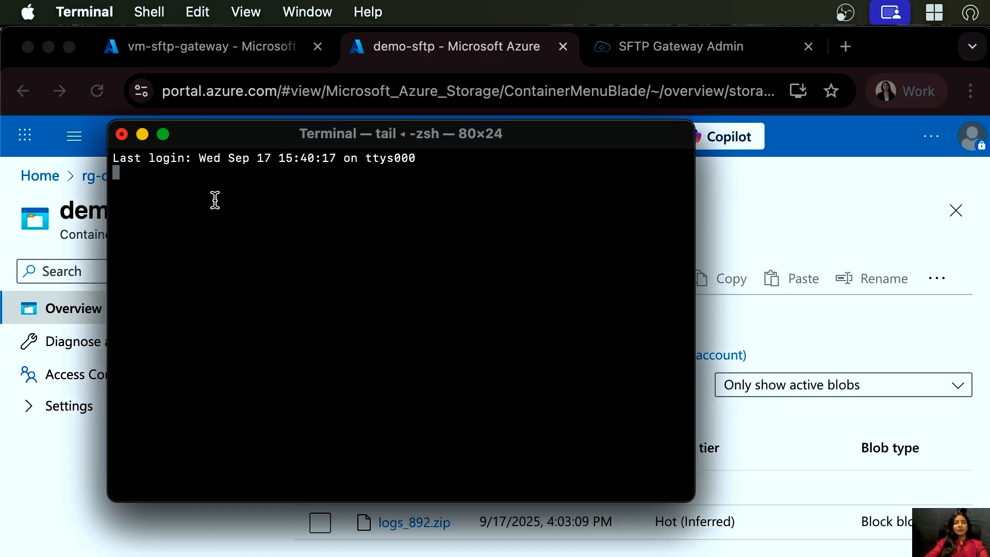
click(209, 58)
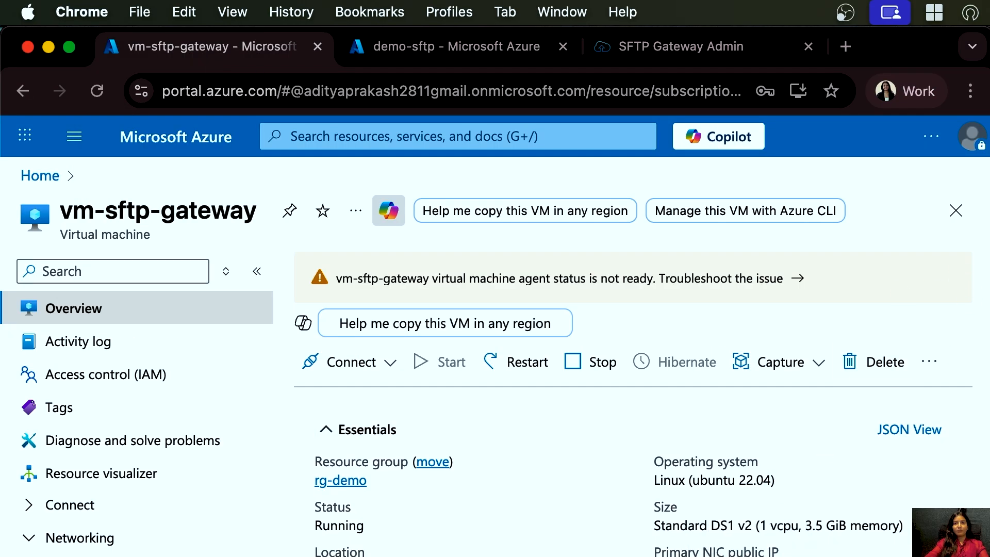
key(super+space)
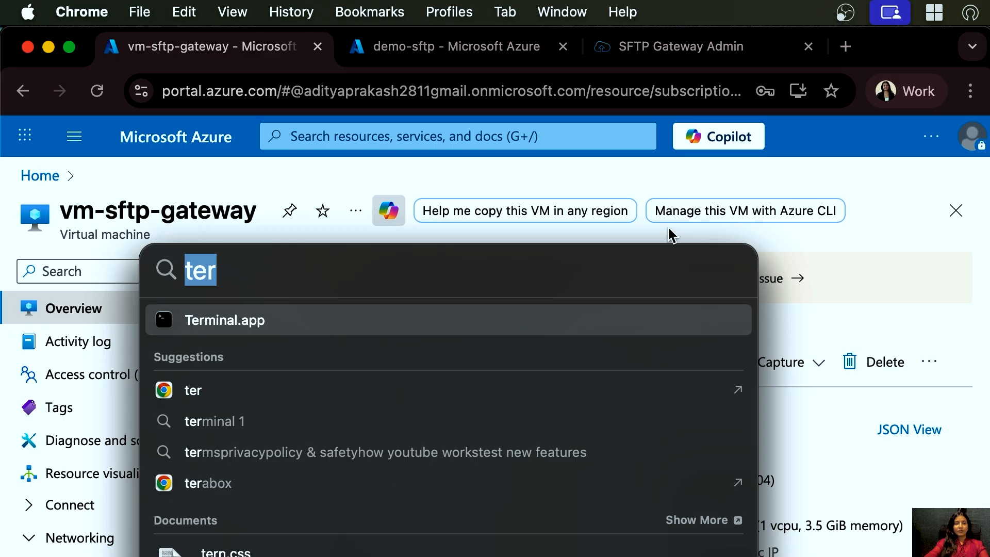
click(638, 322)
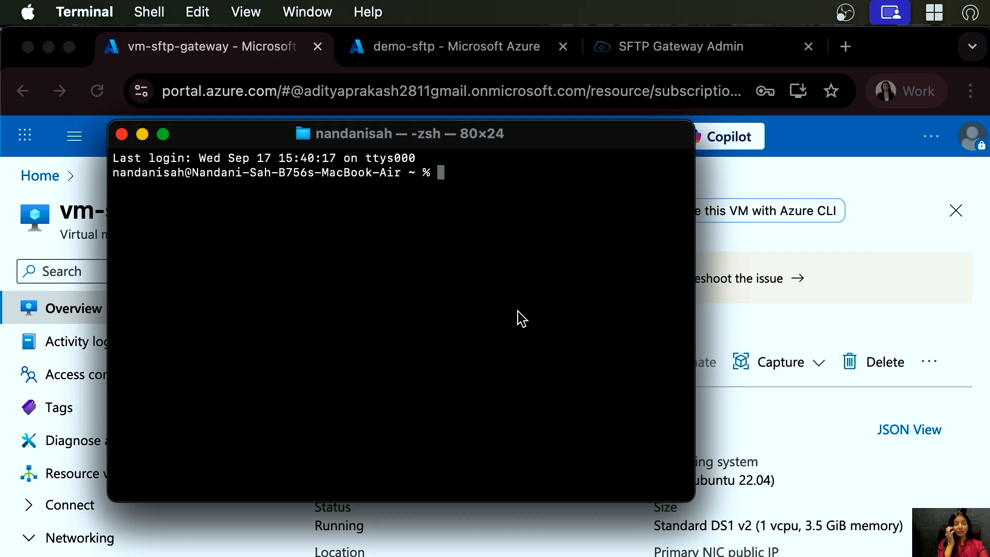
text(ssh s)
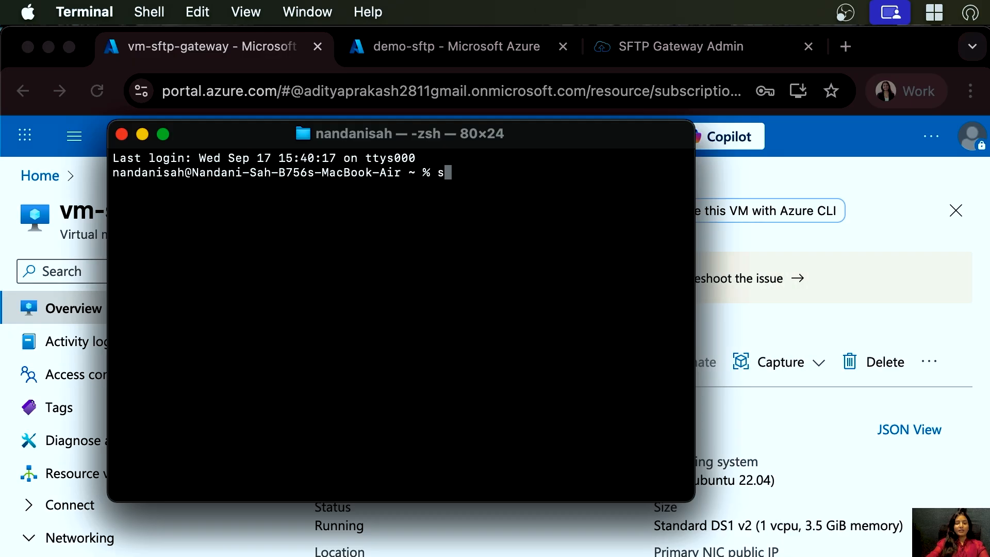
text(ft)
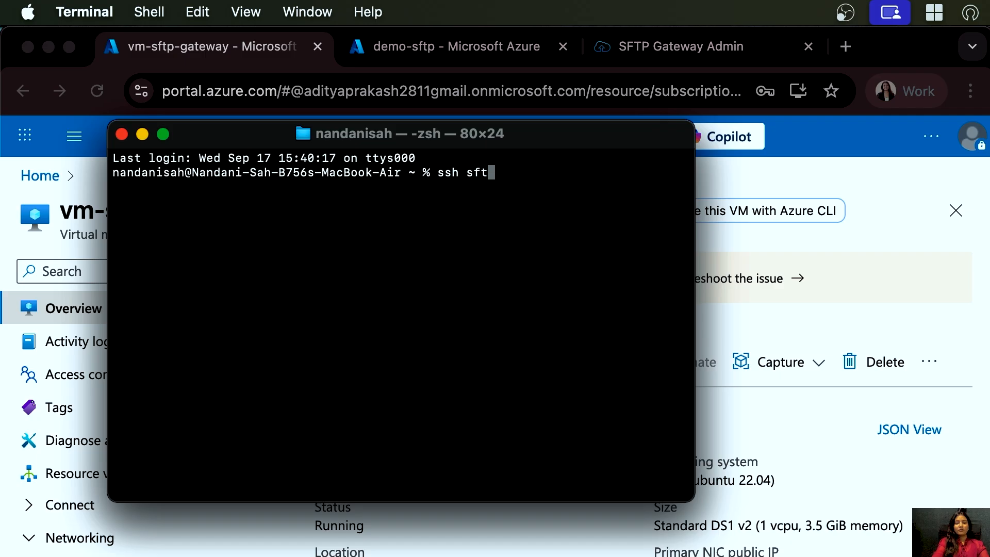
text(p@)
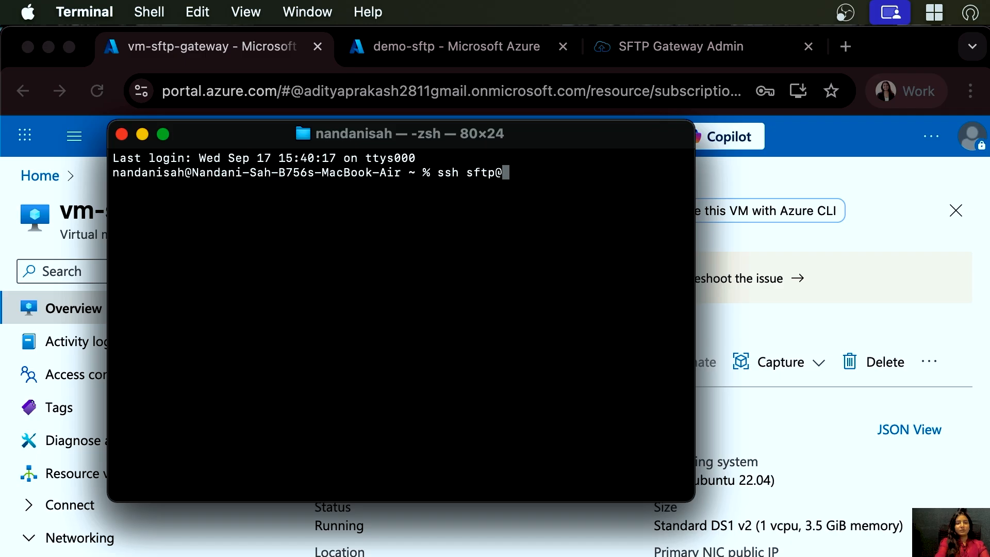
text(20.109.54.252)
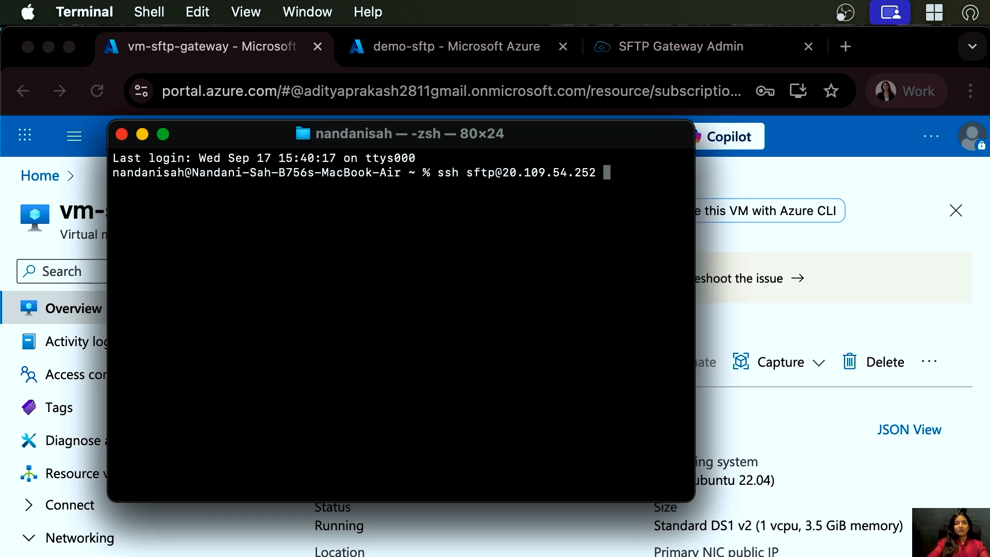
text(-p 2222)
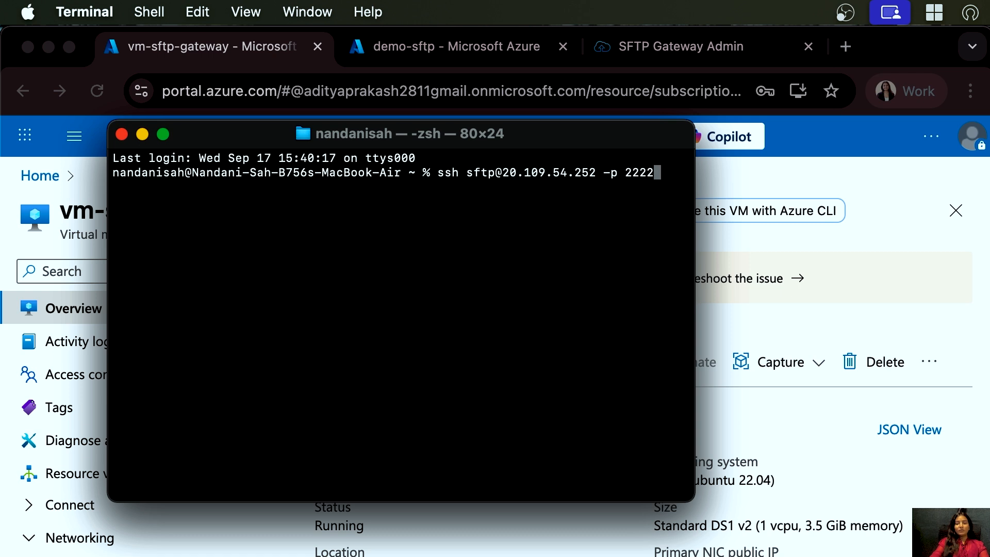
key(Return)
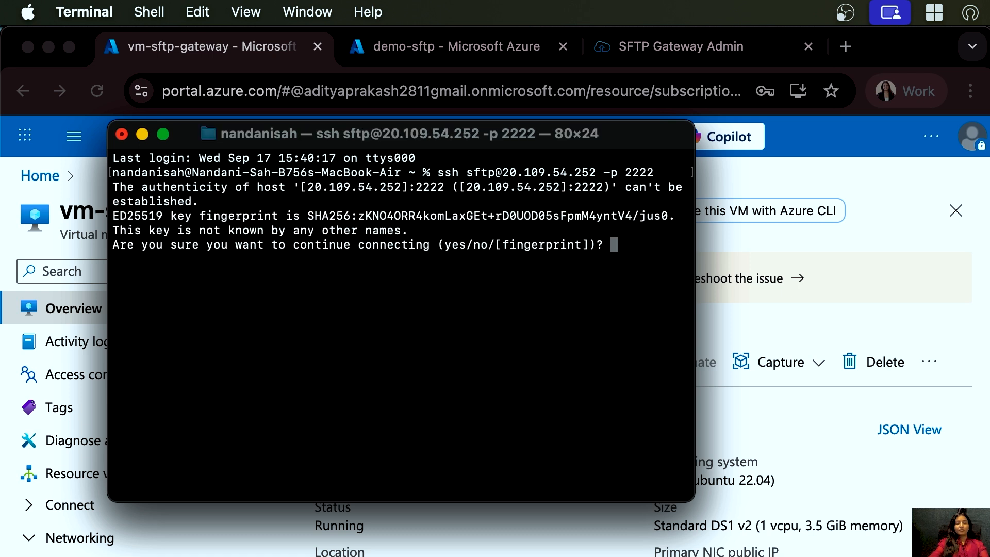
text(yes)
key(Return)
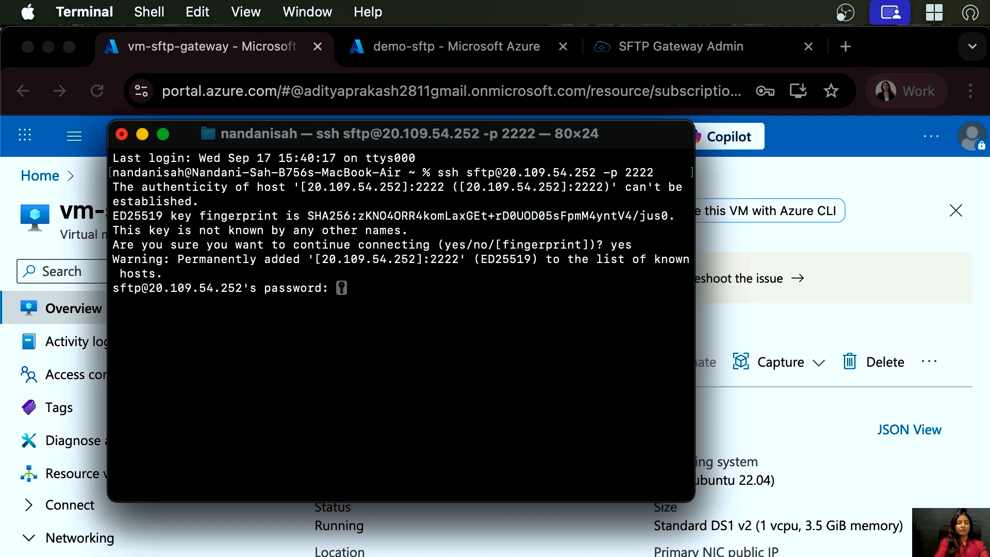
key(Return)
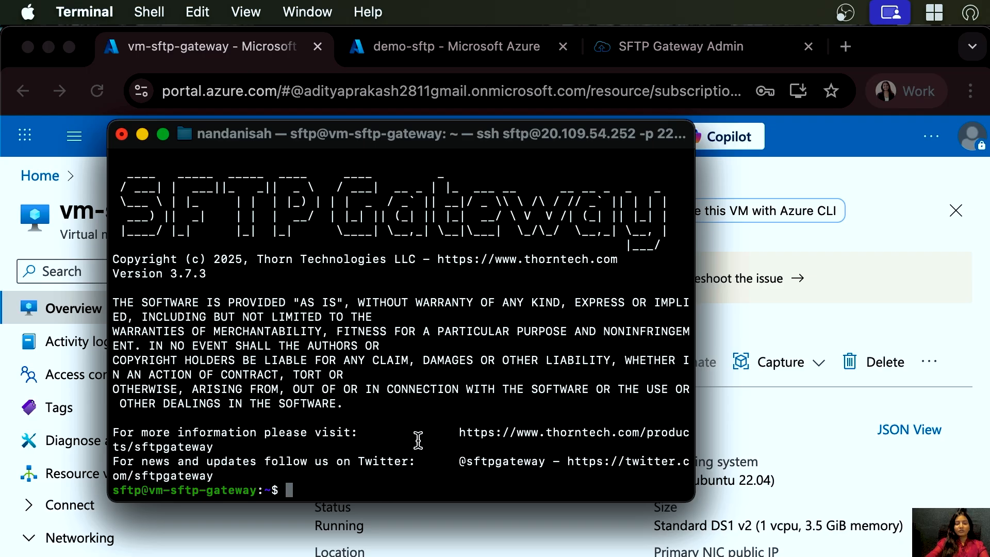
- Run df -h on the VM and scroll through the terminal session output
text(df )
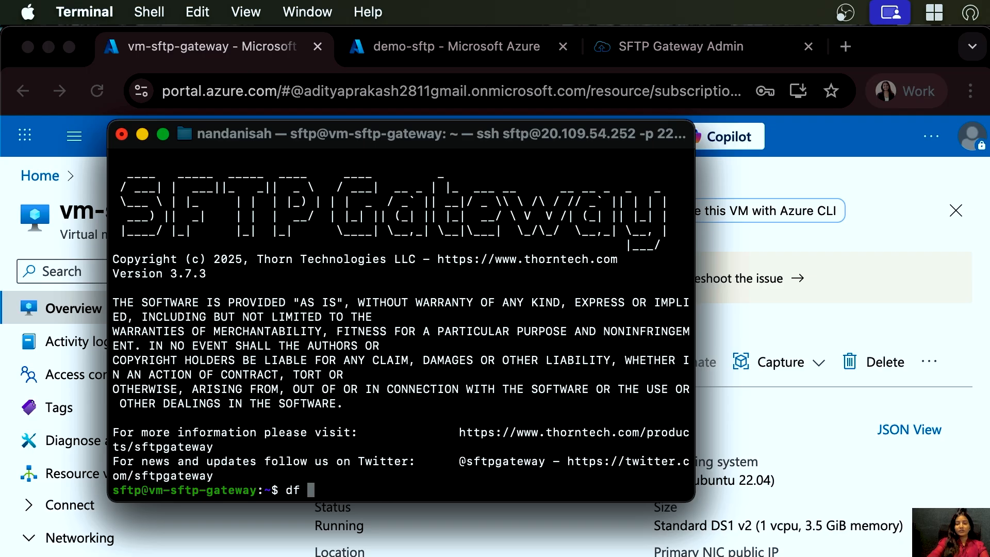
text(-h)
key(Return)
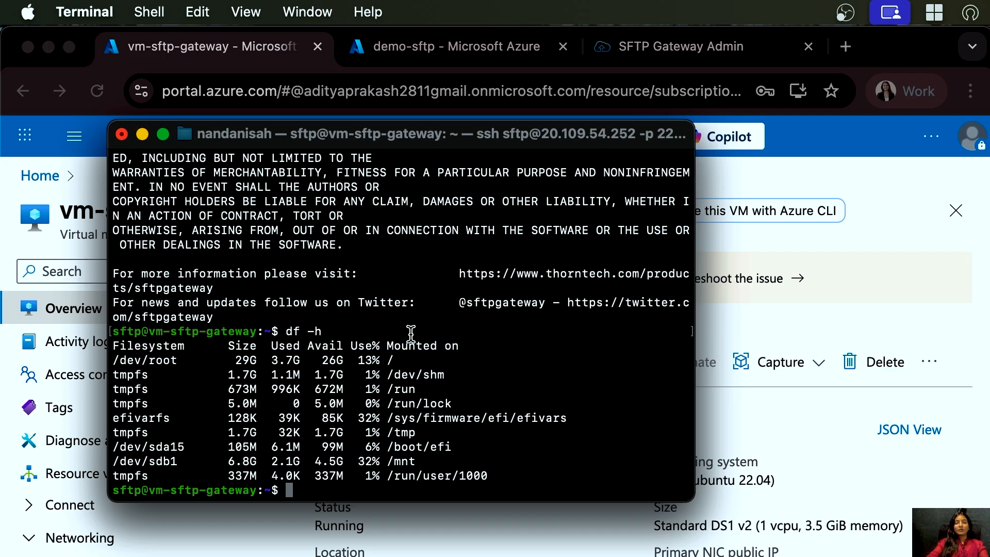
scroll(554, 200, up, 5)
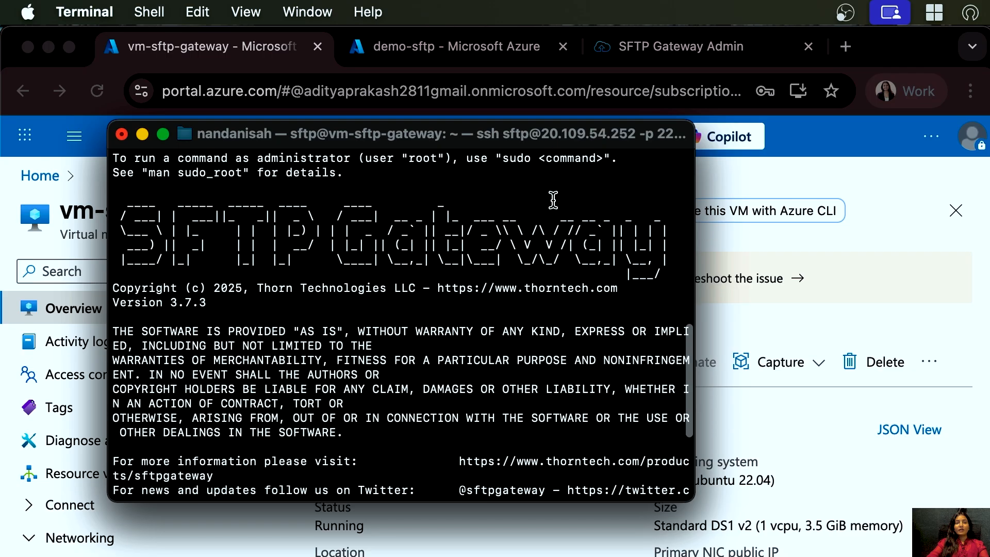
scroll(553, 201, up, 15)
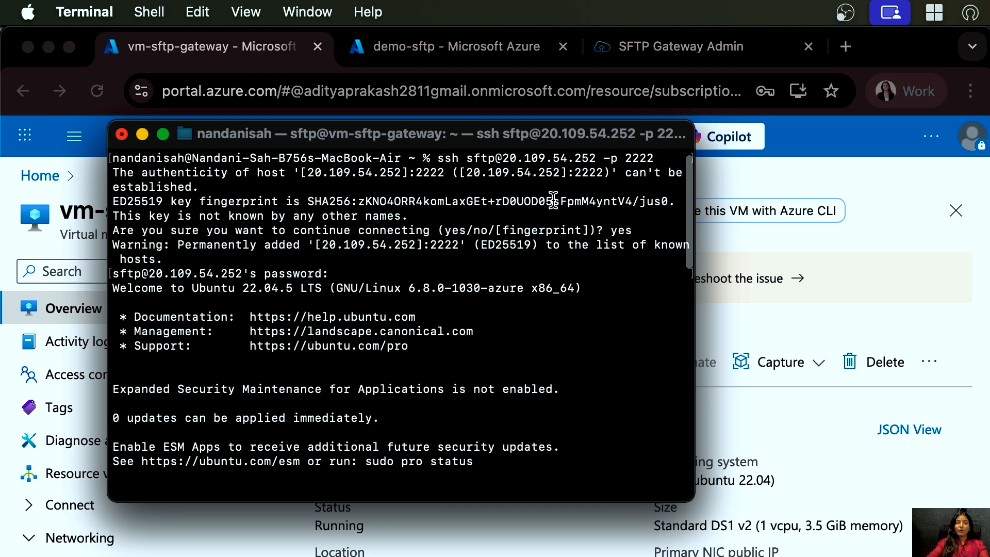
scroll(554, 200, down, 5)
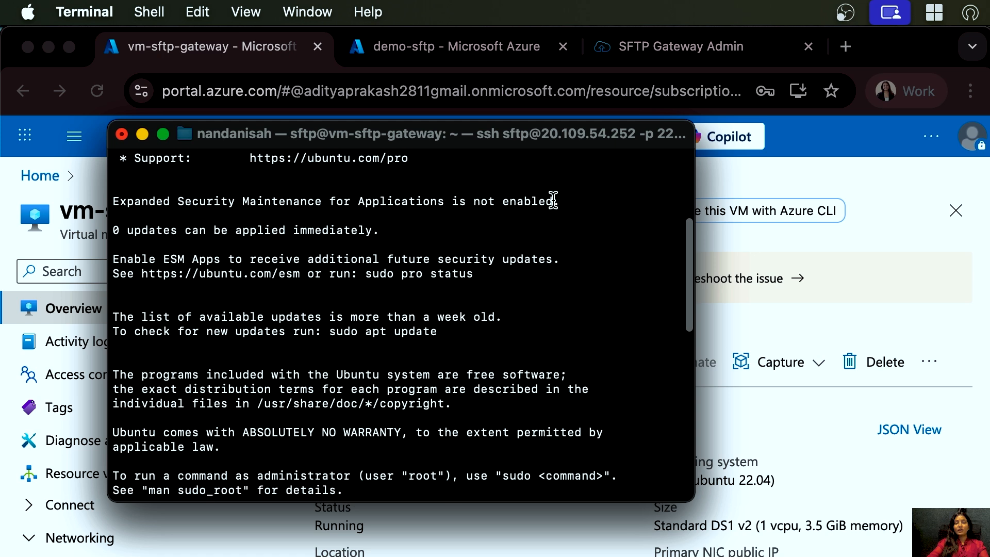
scroll(554, 200, down, 10)
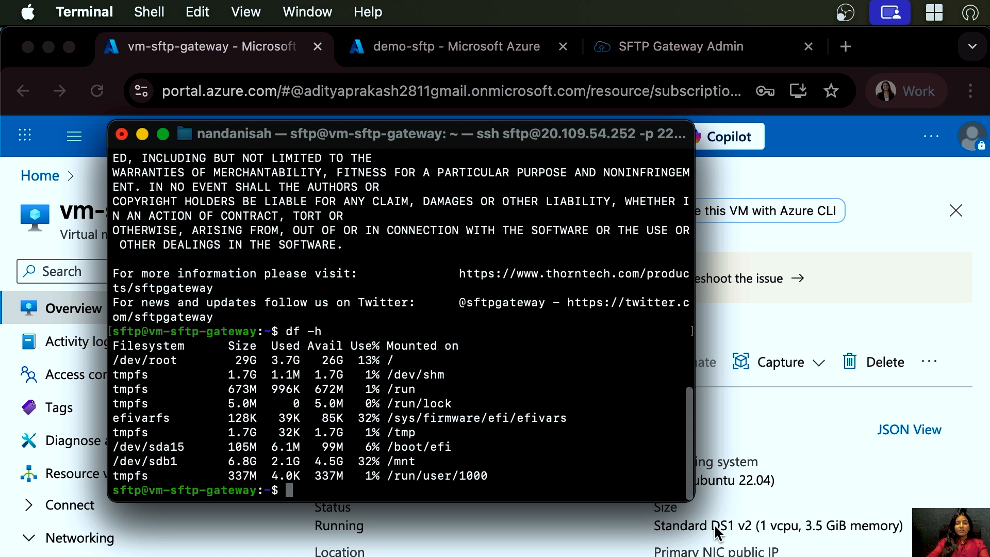